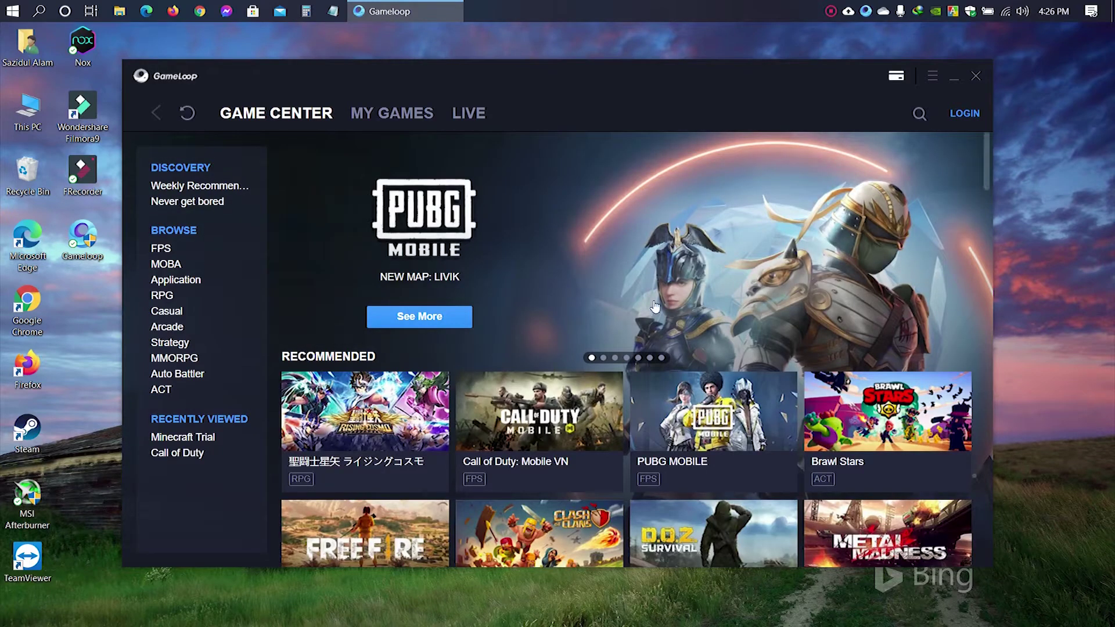
# View the shared folder path in GameLoop's Diagnostic Tool, and quit GameLoop completely, including its background process
pyautogui.click(931, 77)
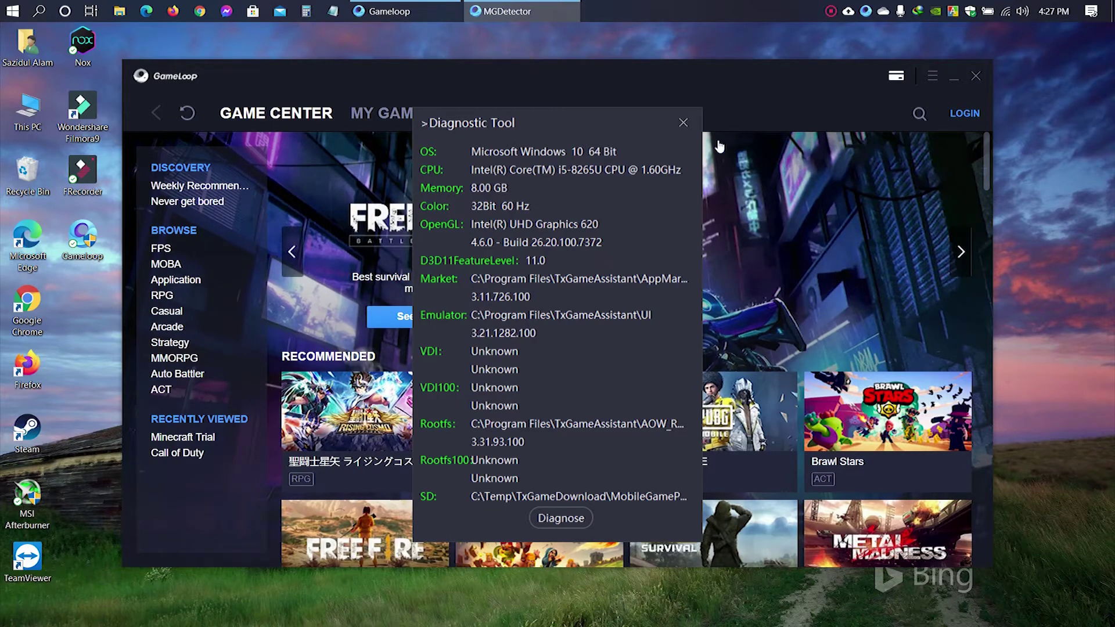
pyautogui.click(684, 123)
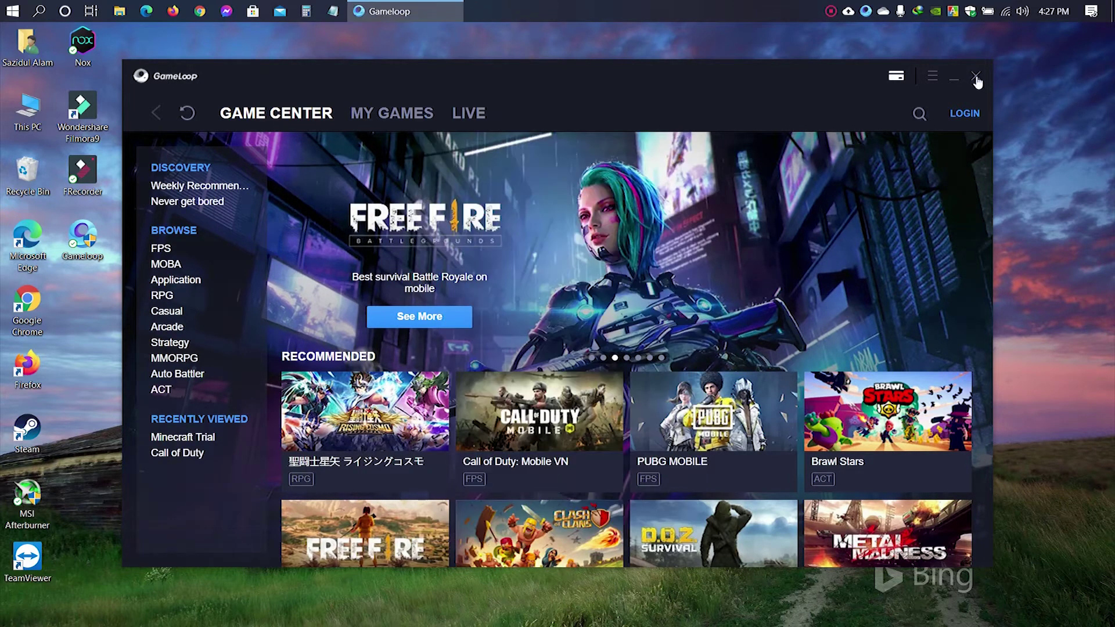
pyautogui.click(977, 78)
pyautogui.rightClick(866, 11)
pyautogui.click(877, 42)
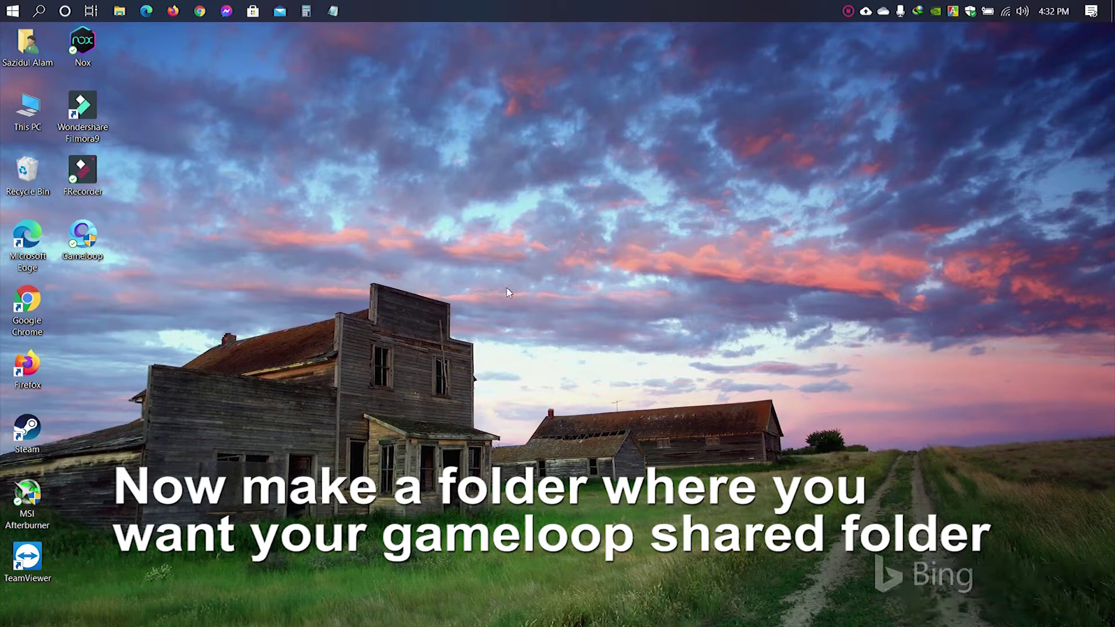
# Create a folder named "Gameloop Shared folder" on the New Volume (D:) drive
pyautogui.doubleClick(37, 113)
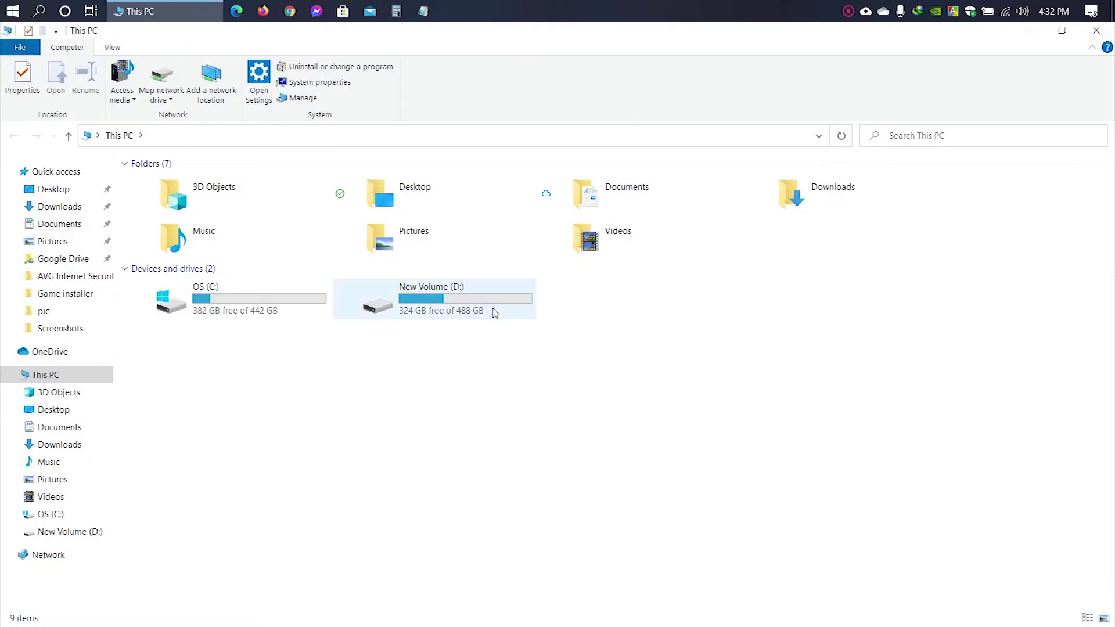
pyautogui.doubleClick(494, 313)
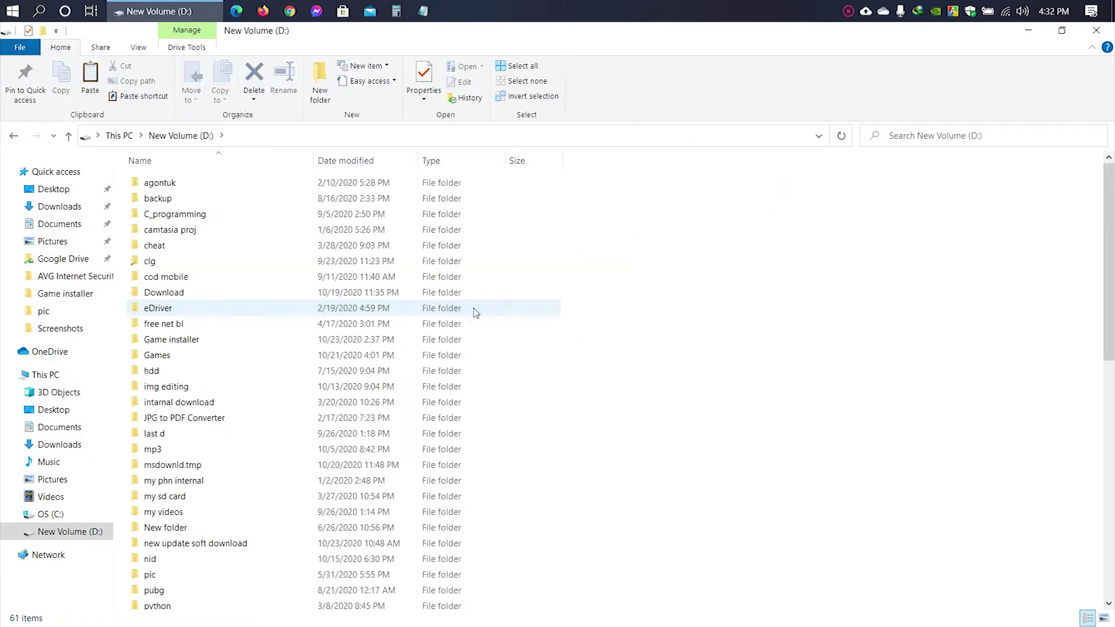
pyautogui.click(320, 79)
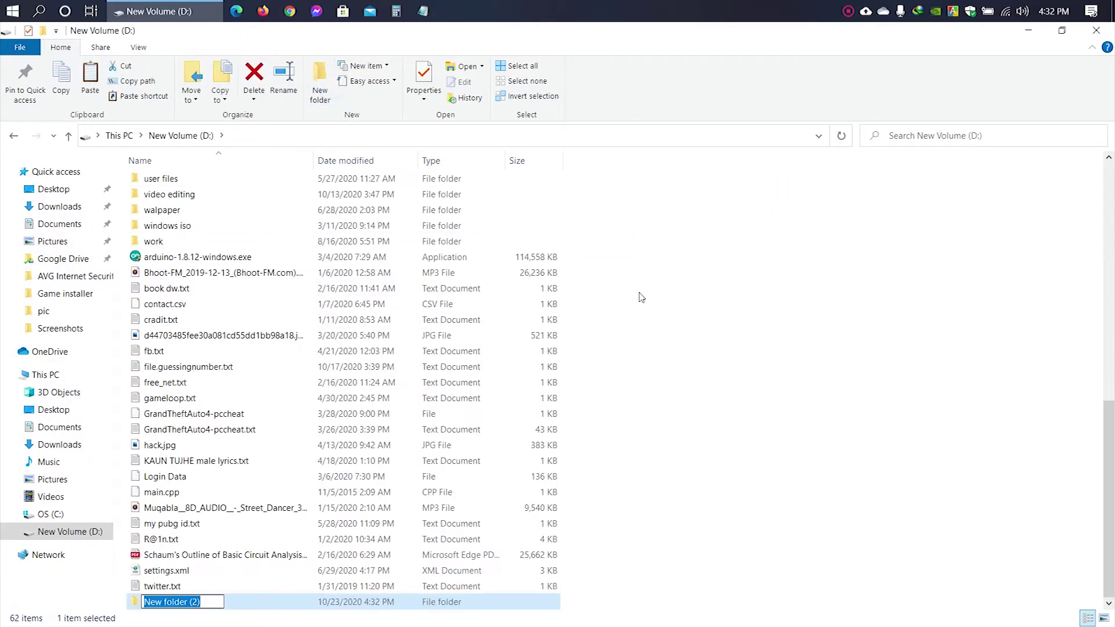
pyautogui.write('Gameloop Shared folder')
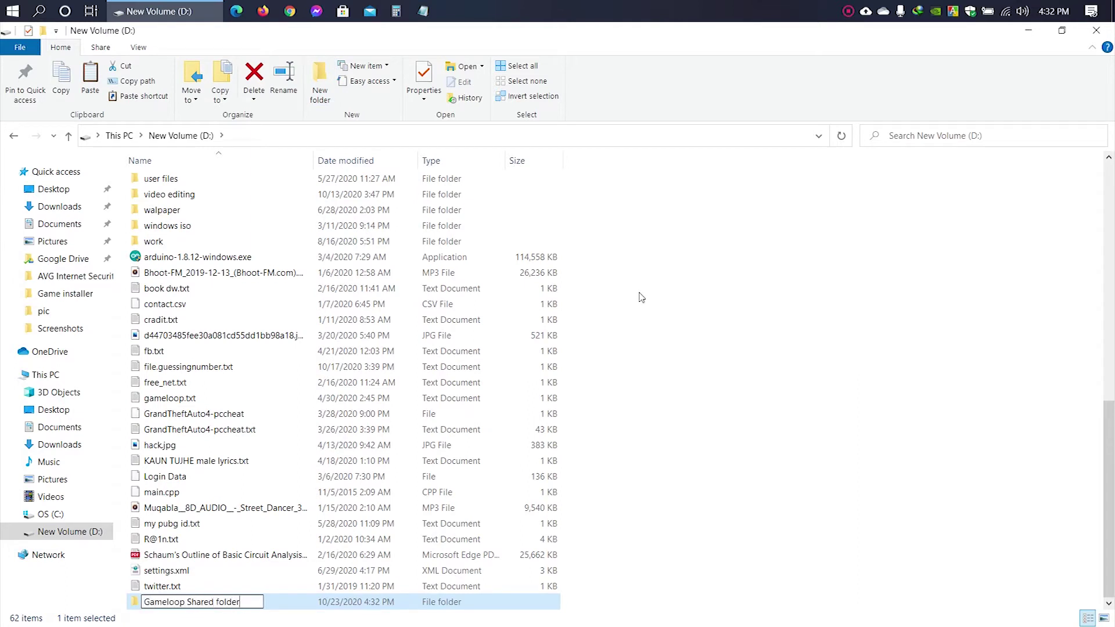
pyautogui.press('Return')
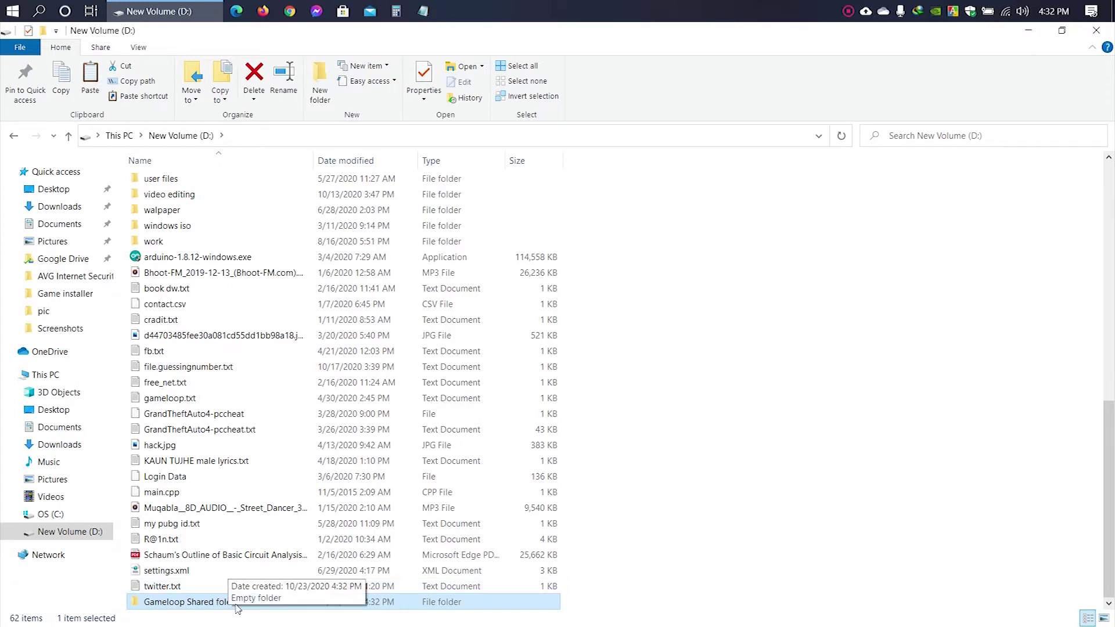
pyautogui.click(1097, 30)
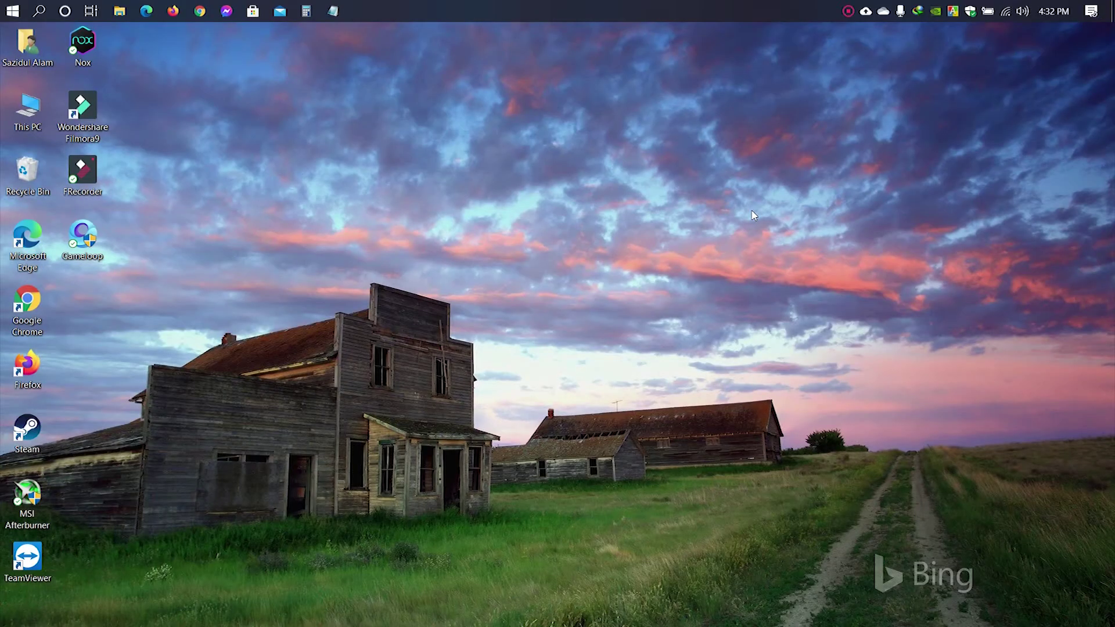
# Search Windows for "registry editor" and open Registry Editor
pyautogui.click(12, 11)
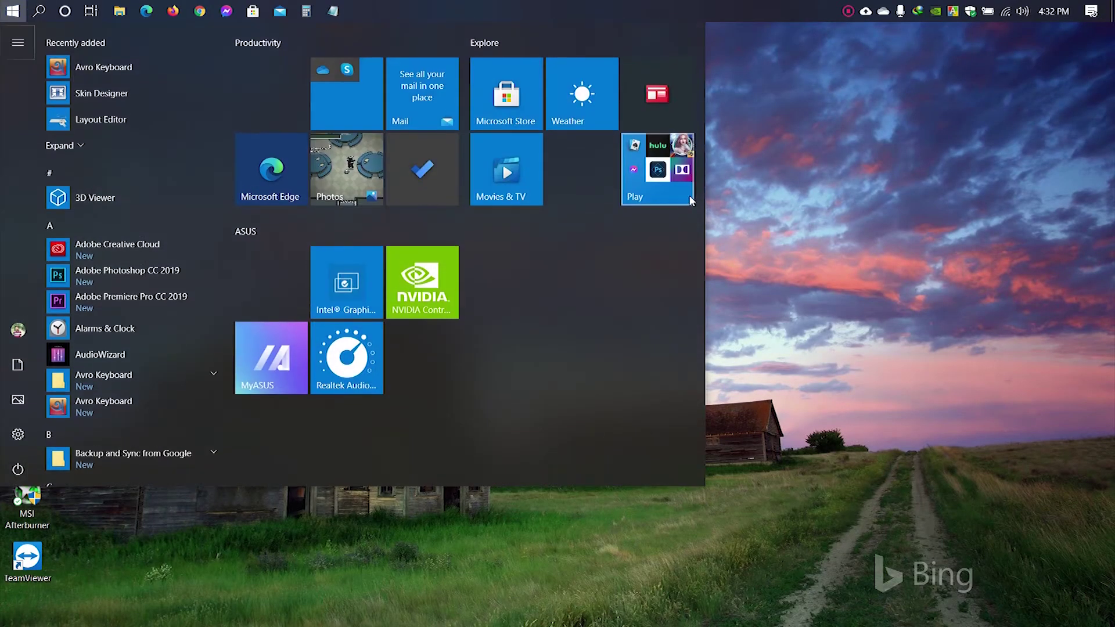
pyautogui.write('regis')
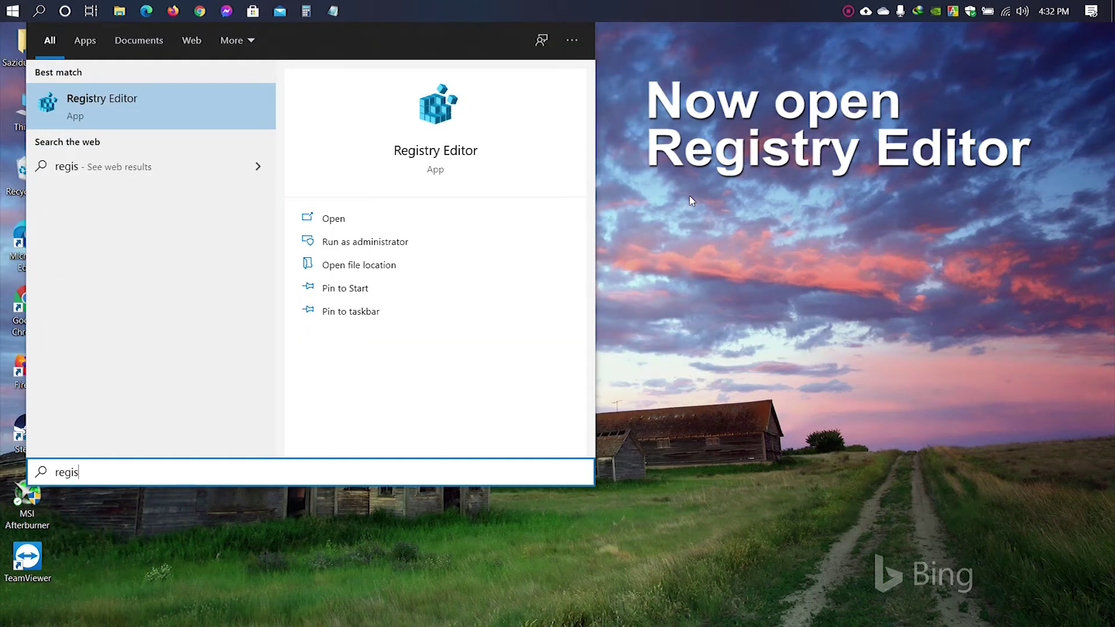
pyautogui.write('try editor')
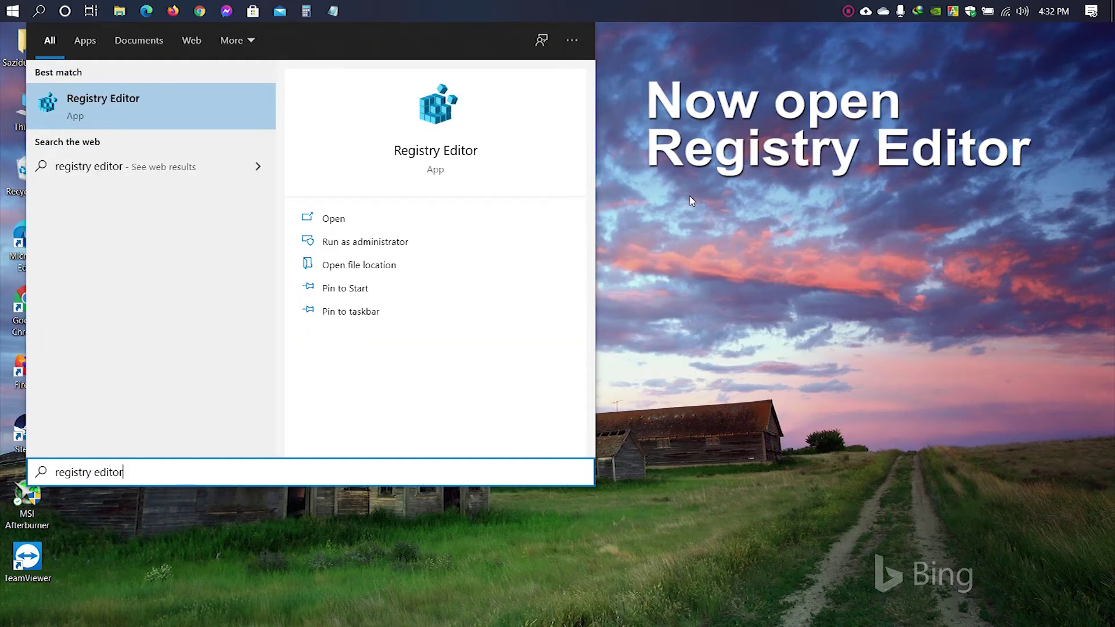
pyautogui.click(117, 112)
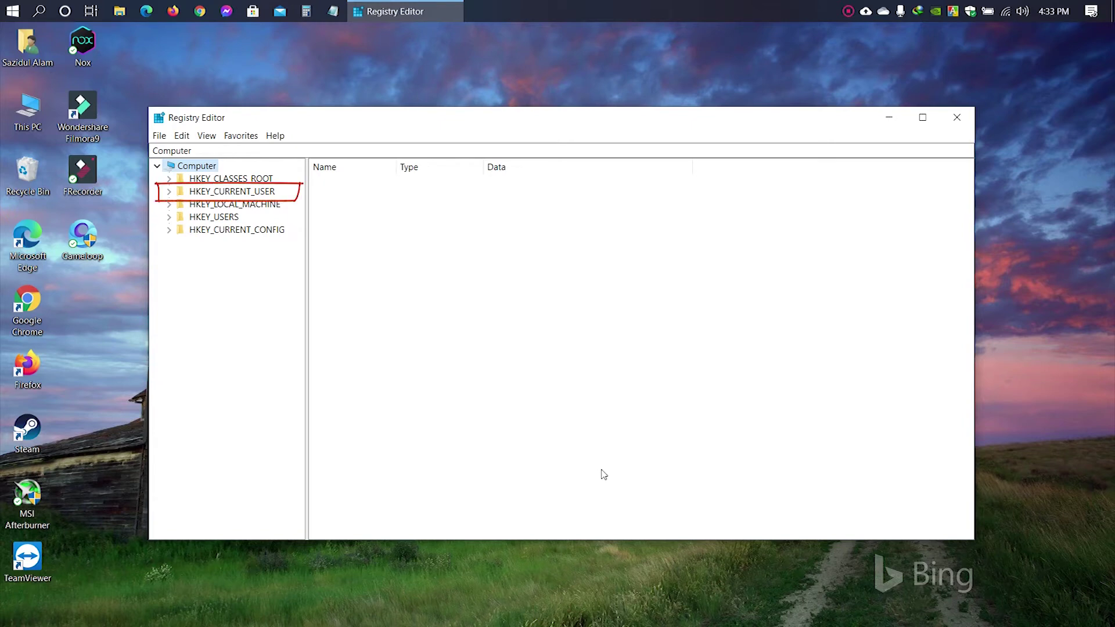
# Go to the registry key HKEY_CURRENT_USER\SOFTWARE\Tencent\MobileGamePC
pyautogui.click(232, 193)
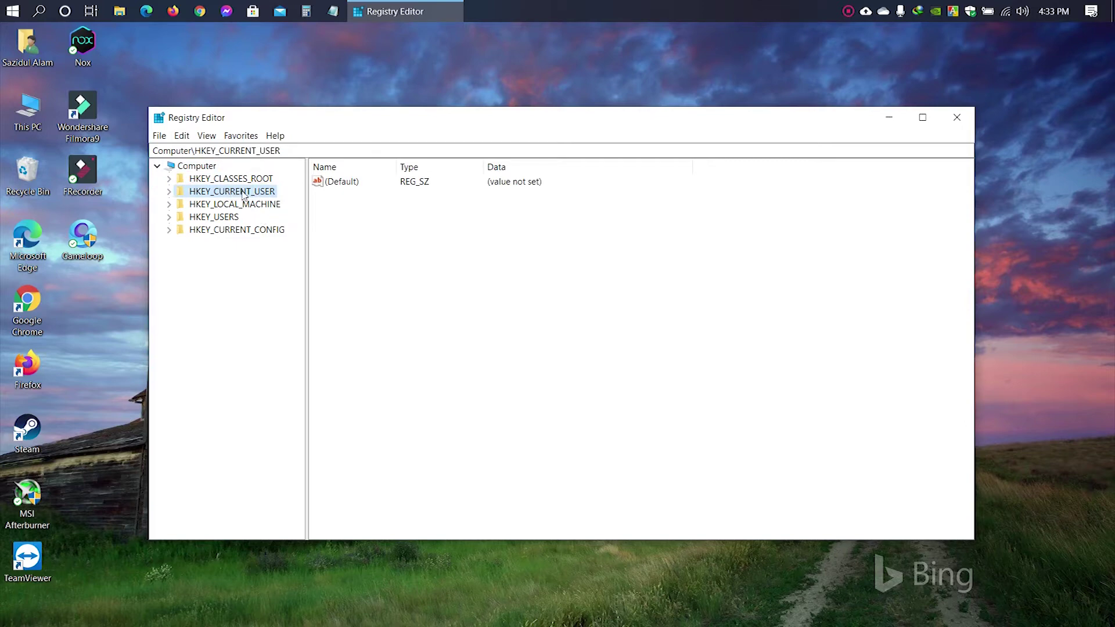
pyautogui.click(169, 192)
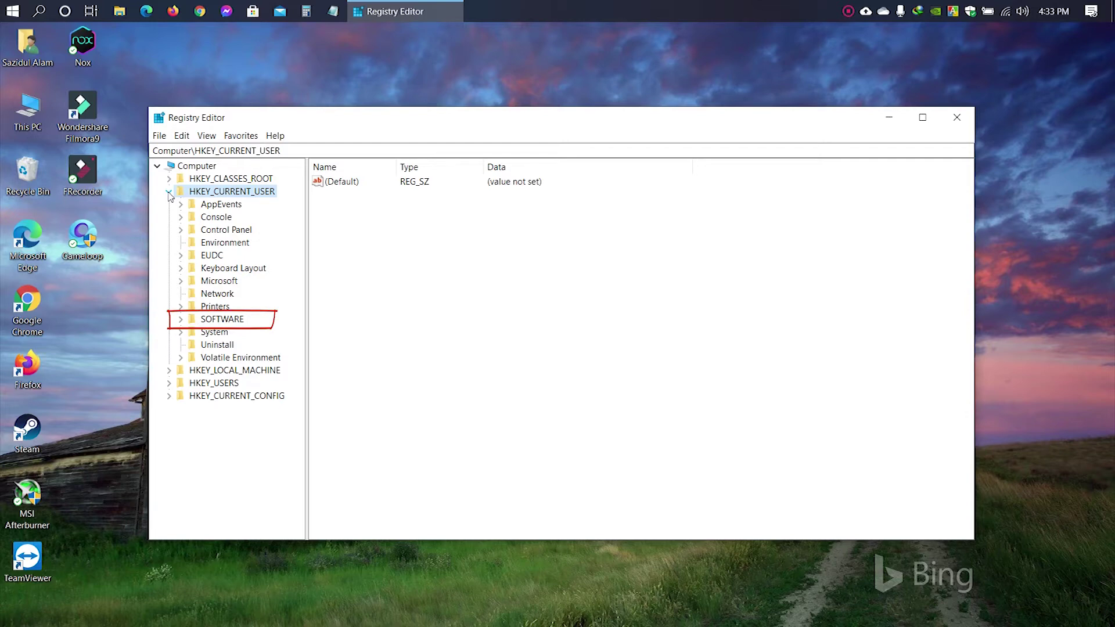
pyautogui.click(231, 321)
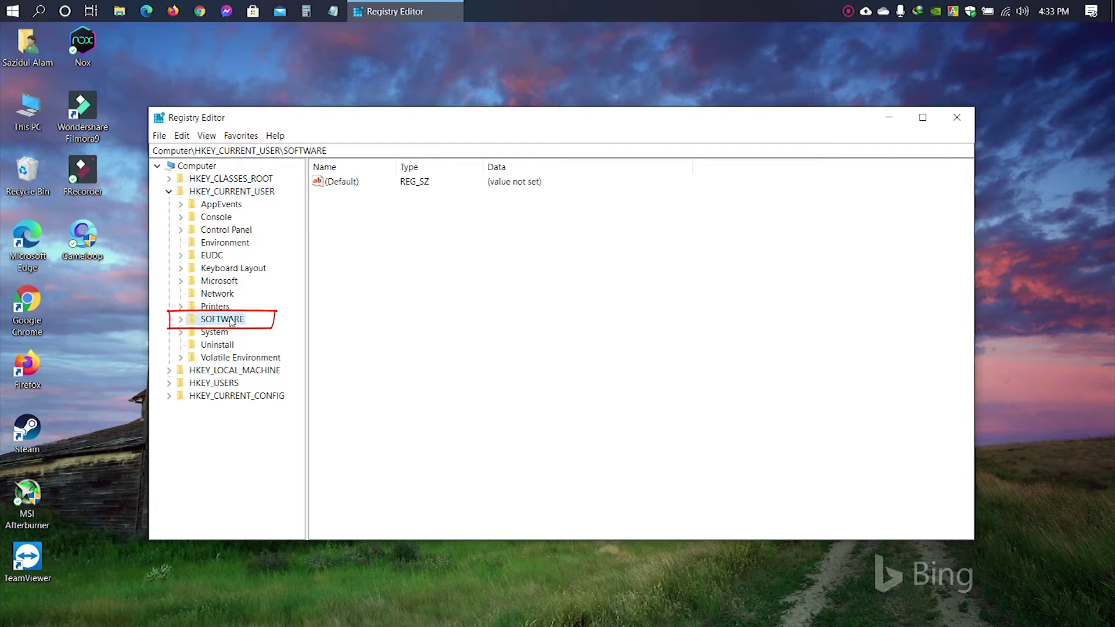
pyautogui.click(181, 320)
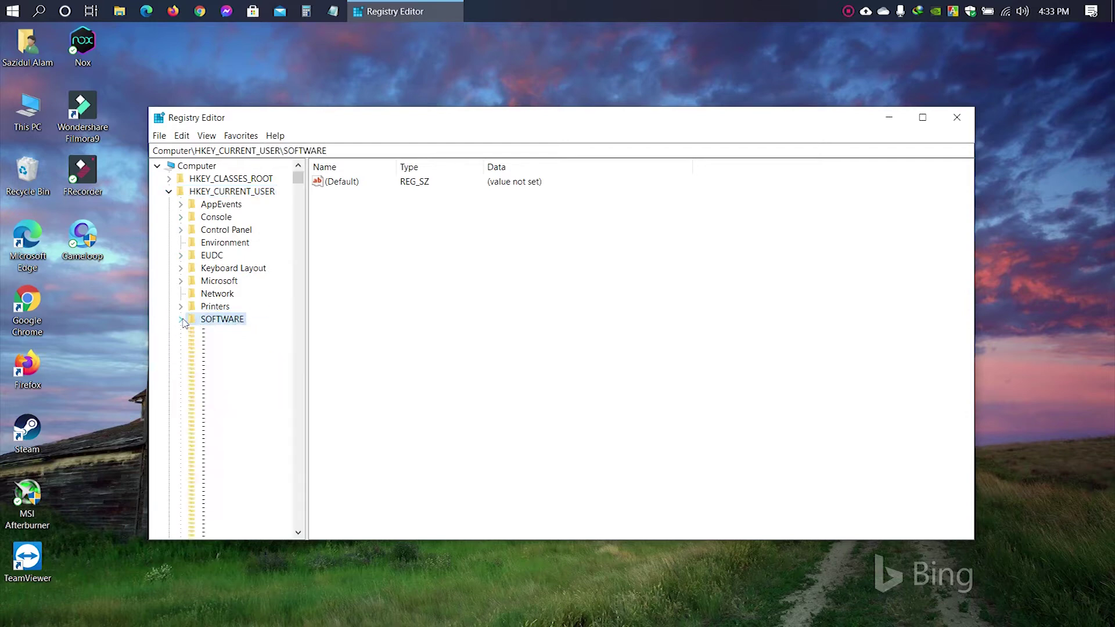
pyautogui.scroll(-4, 222, 357)
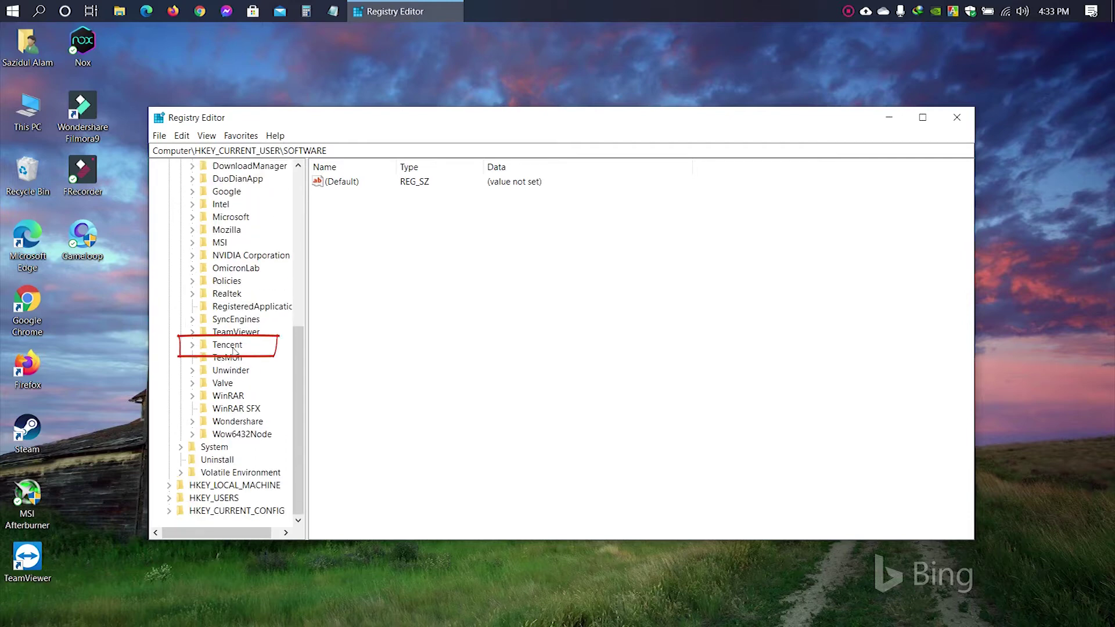
pyautogui.click(236, 348)
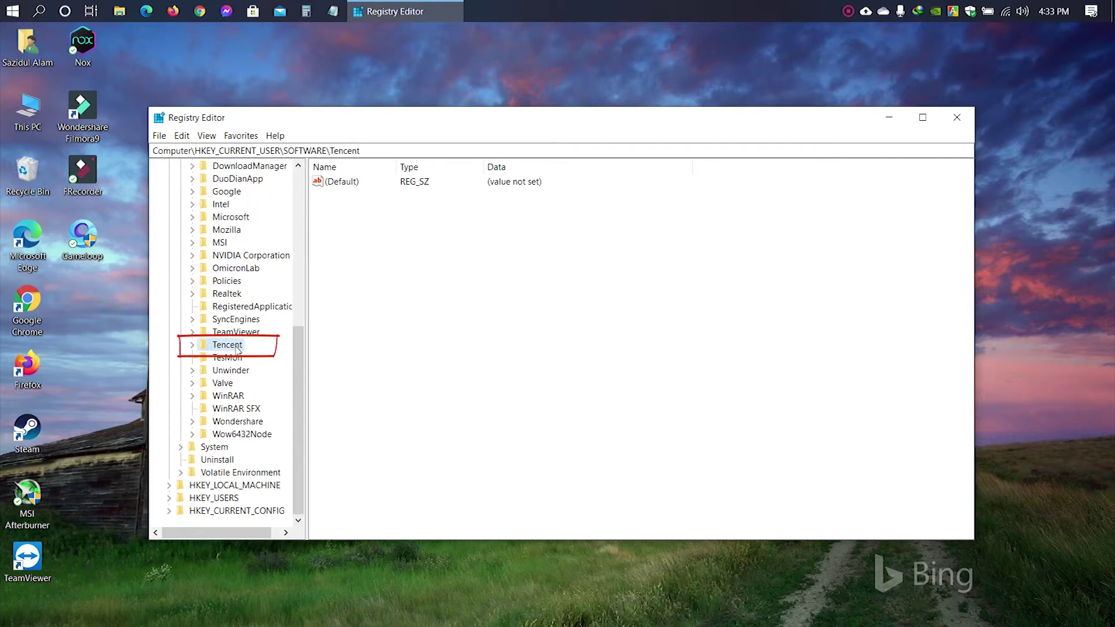
pyautogui.click(193, 346)
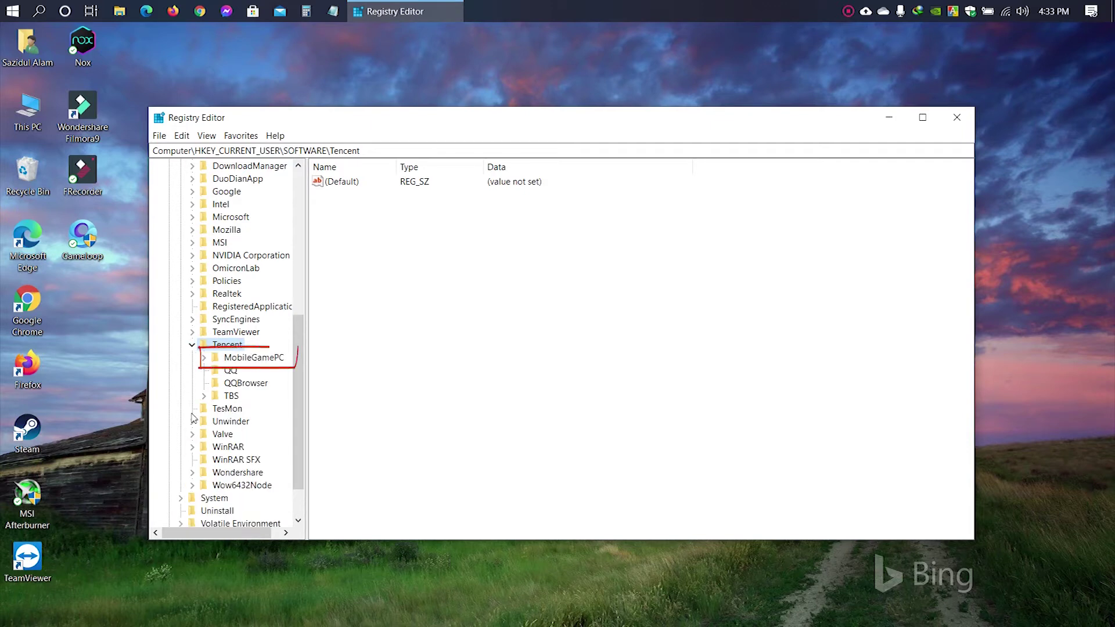
pyautogui.click(256, 359)
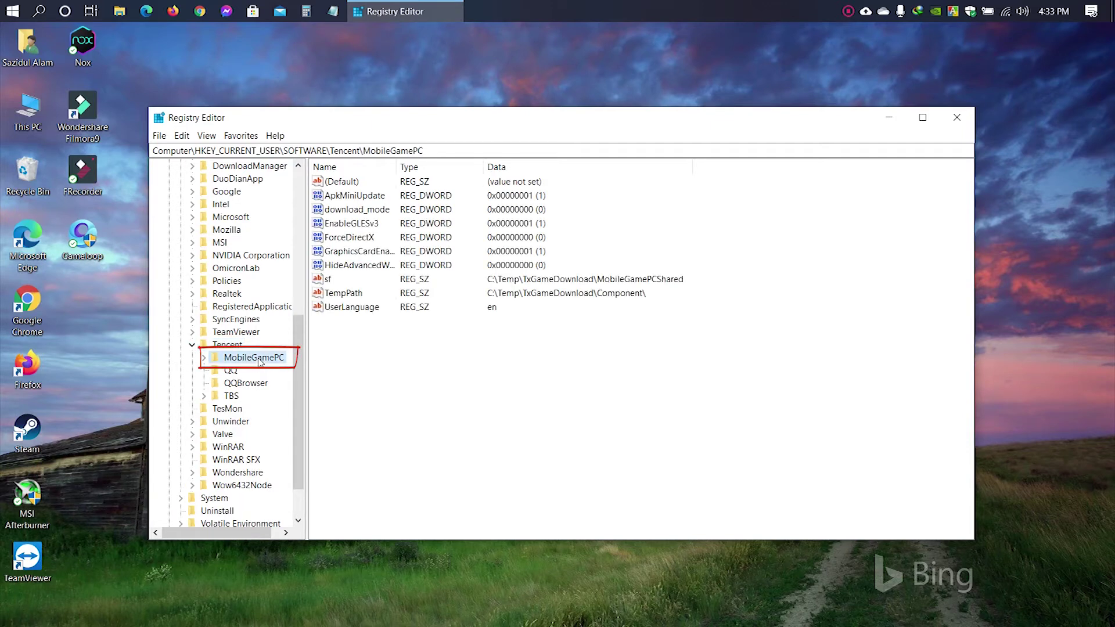
# Open the sf string value of the MobileGamePC key for editing
pyautogui.click(330, 280)
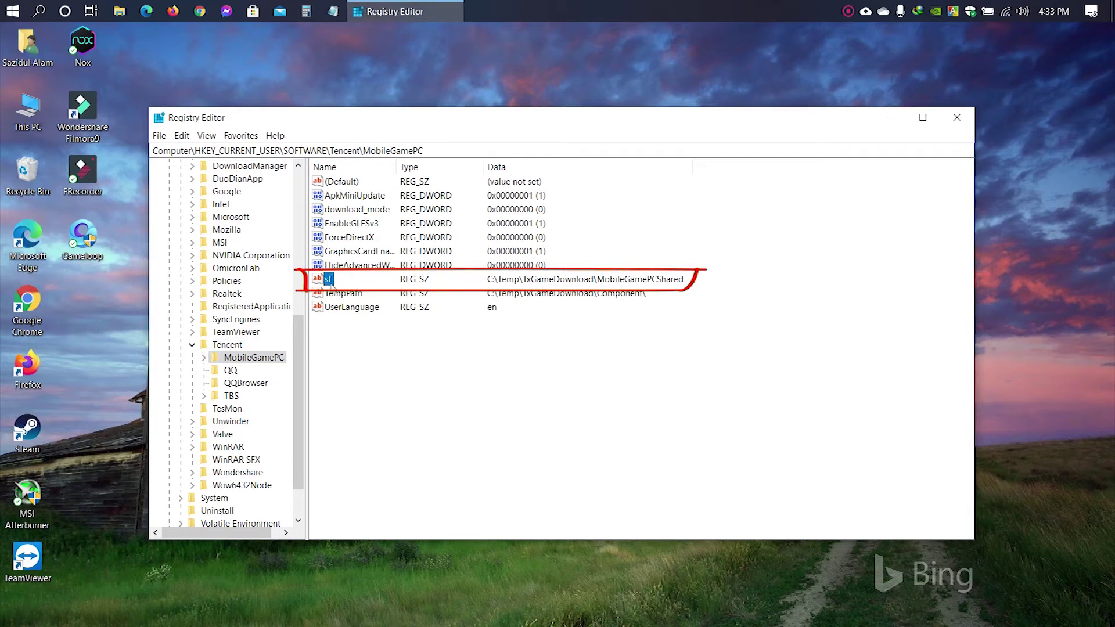
pyautogui.rightClick(329, 280)
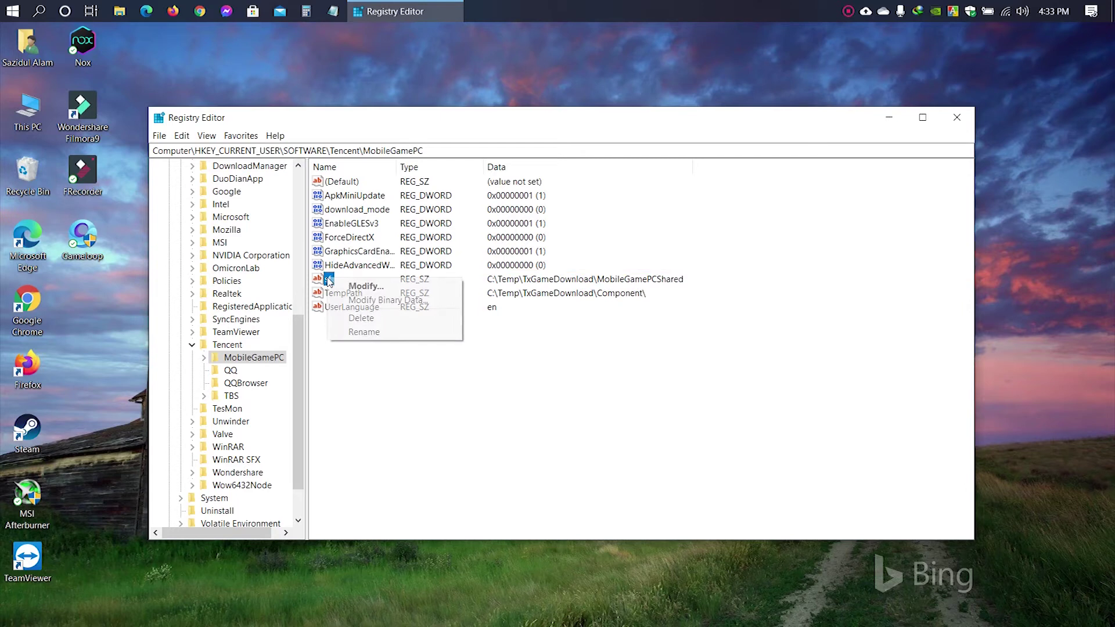
pyautogui.click(398, 287)
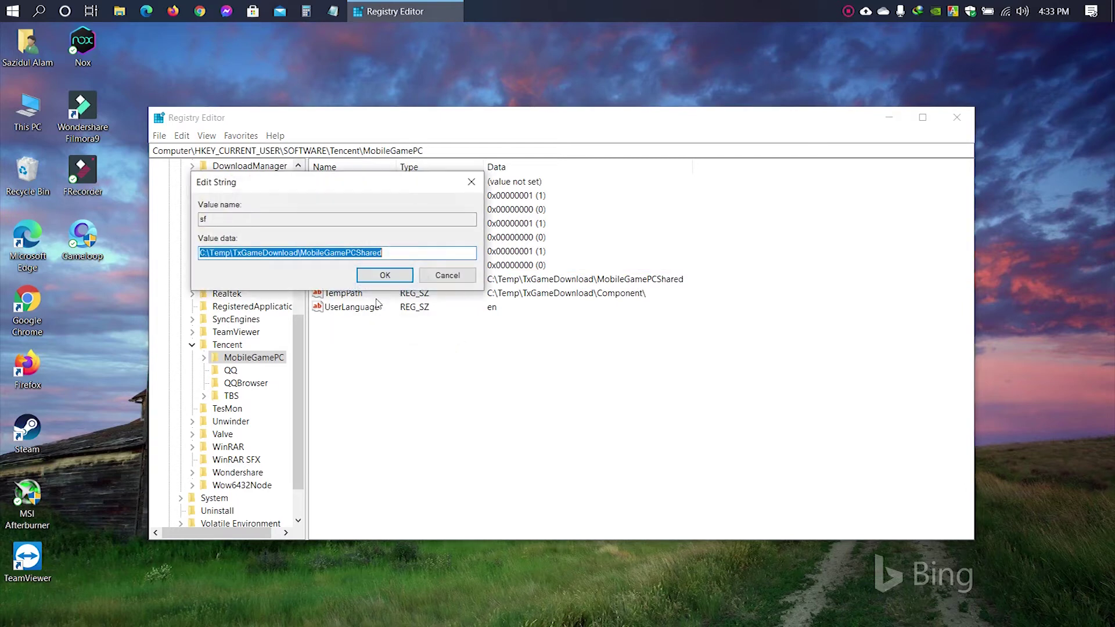
pyautogui.click(389, 253)
pyautogui.moveTo(343, 192); pyautogui.dragTo(433, 194)
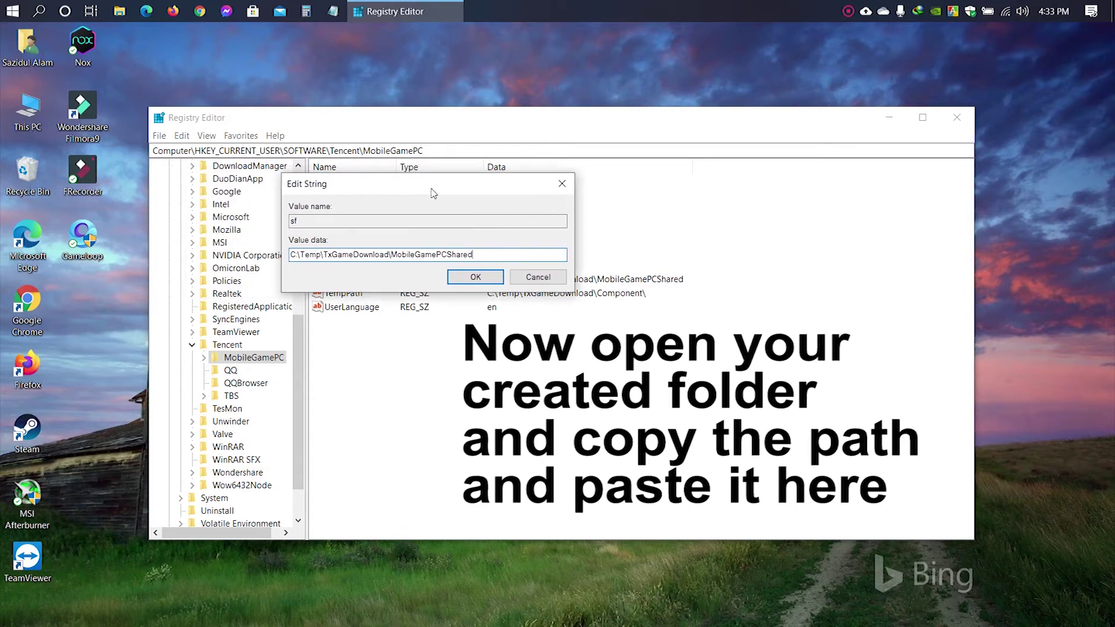
# Open "Gameloop Shared folder" on the D: drive in File Explorer and copy its full path
pyautogui.doubleClick(27, 110)
pyautogui.doubleClick(427, 295)
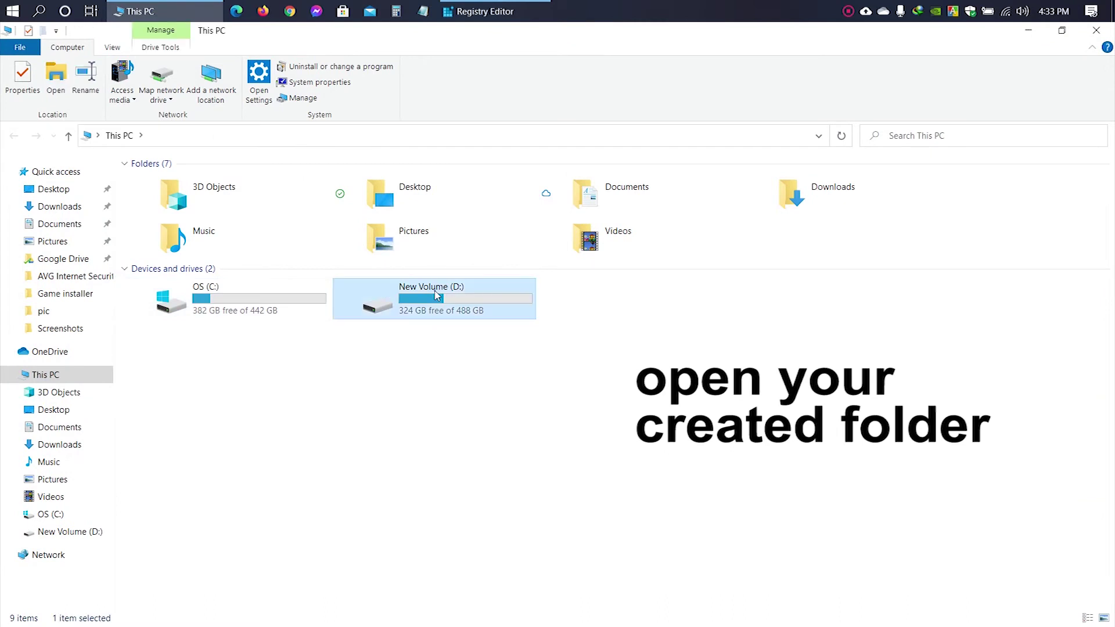
pyautogui.doubleClick(196, 321)
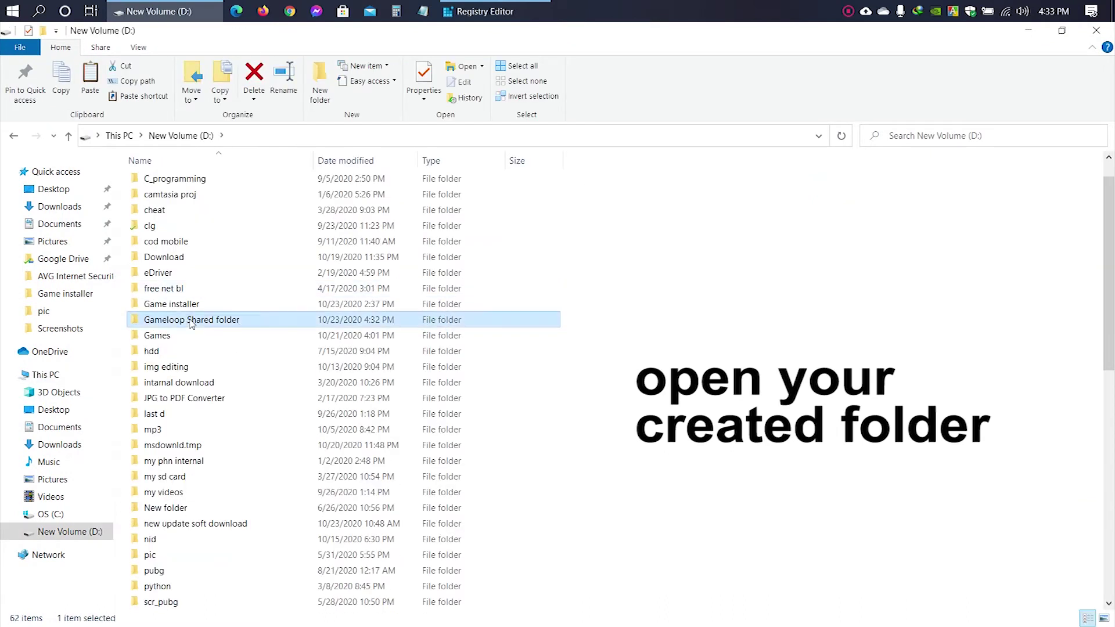
pyautogui.click(335, 137)
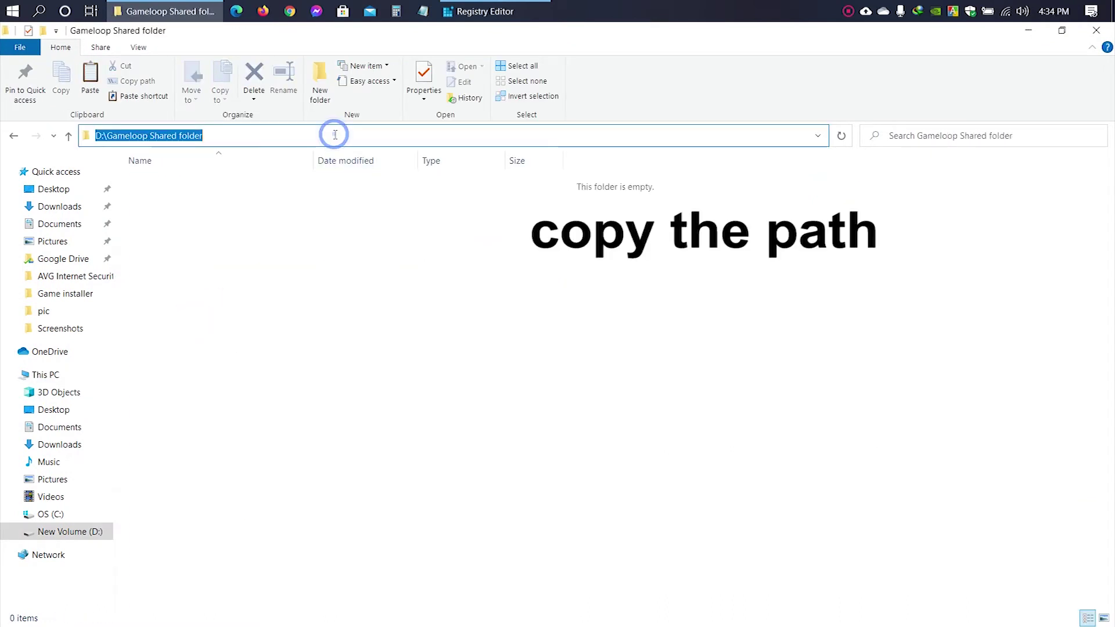
pyautogui.rightClick(279, 139)
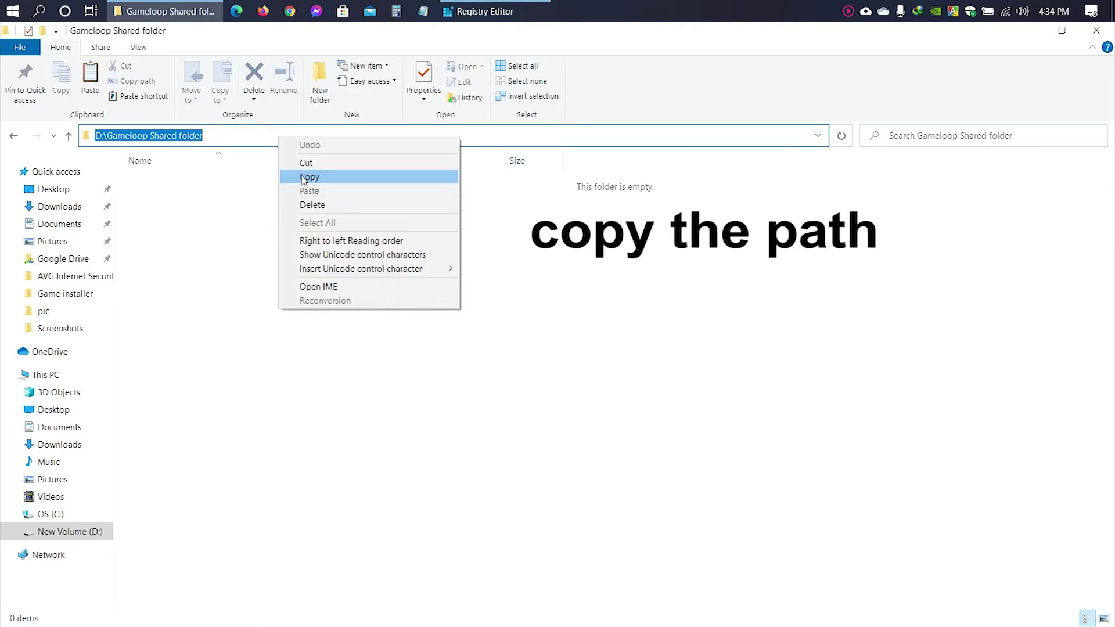
pyautogui.click(305, 177)
# Replace the sf value data with the copied path D:\Gameloop Shared folder in Registry Editor
pyautogui.click(268, 235)
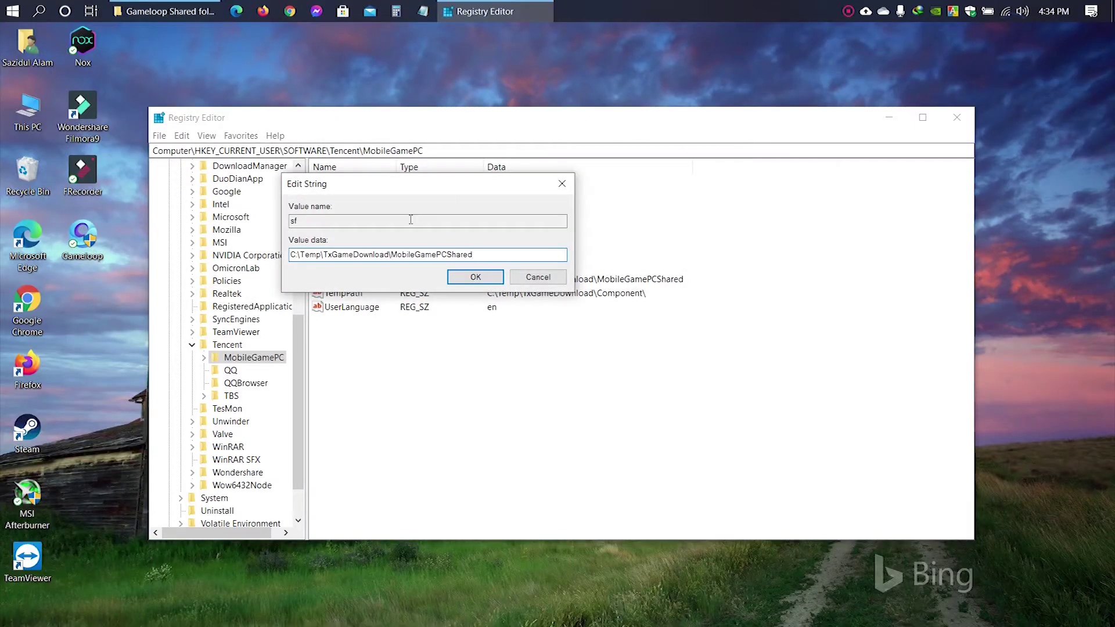
pyautogui.moveTo(483, 255); pyautogui.dragTo(243, 248)
pyautogui.rightClick(328, 258)
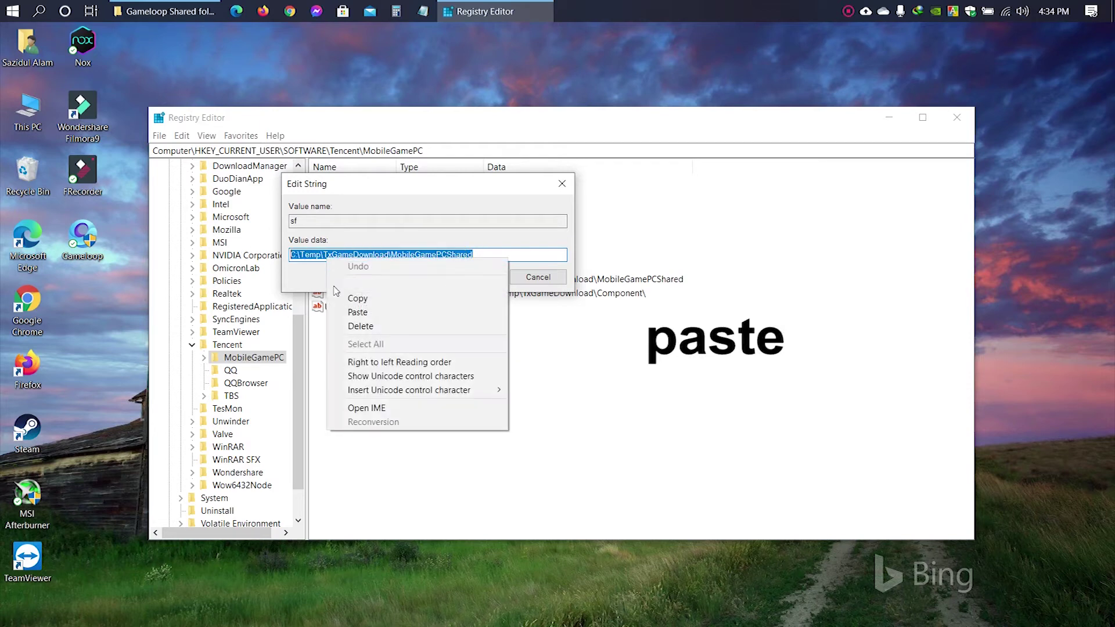
pyautogui.click(357, 312)
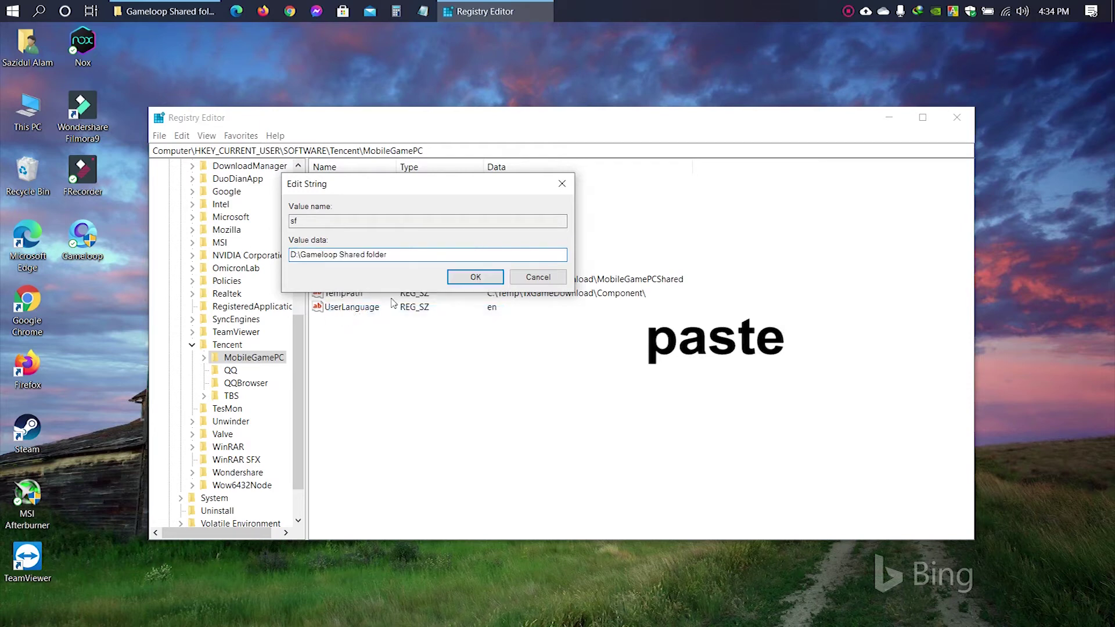
pyautogui.click(451, 280)
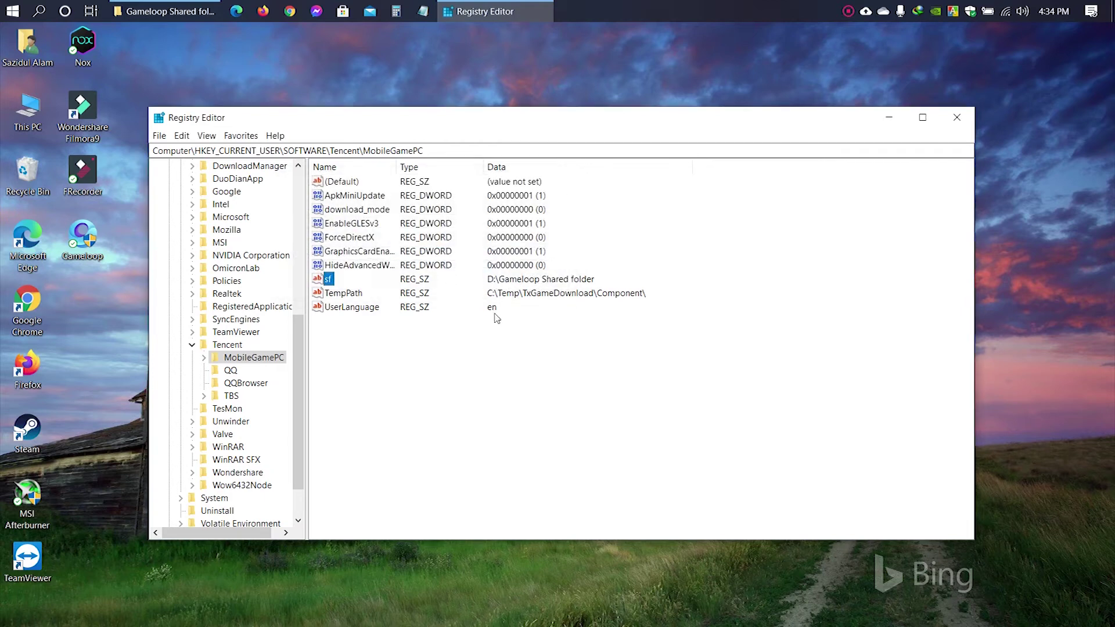
# Close Registry Editor and launch GameLoop again from the desktop
pyautogui.click(958, 118)
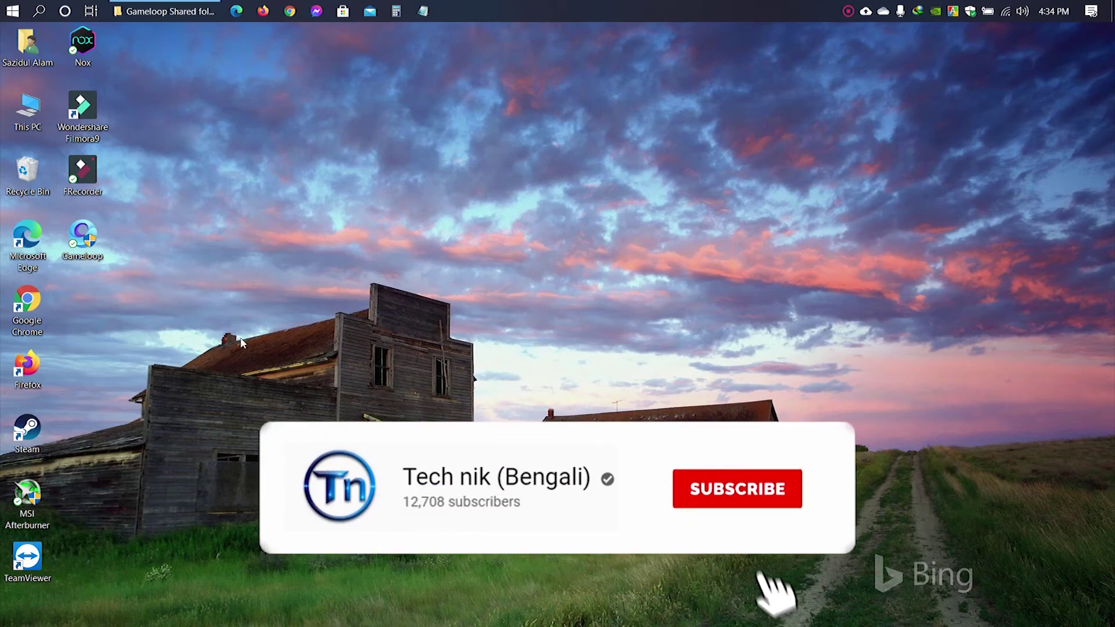
pyautogui.doubleClick(101, 250)
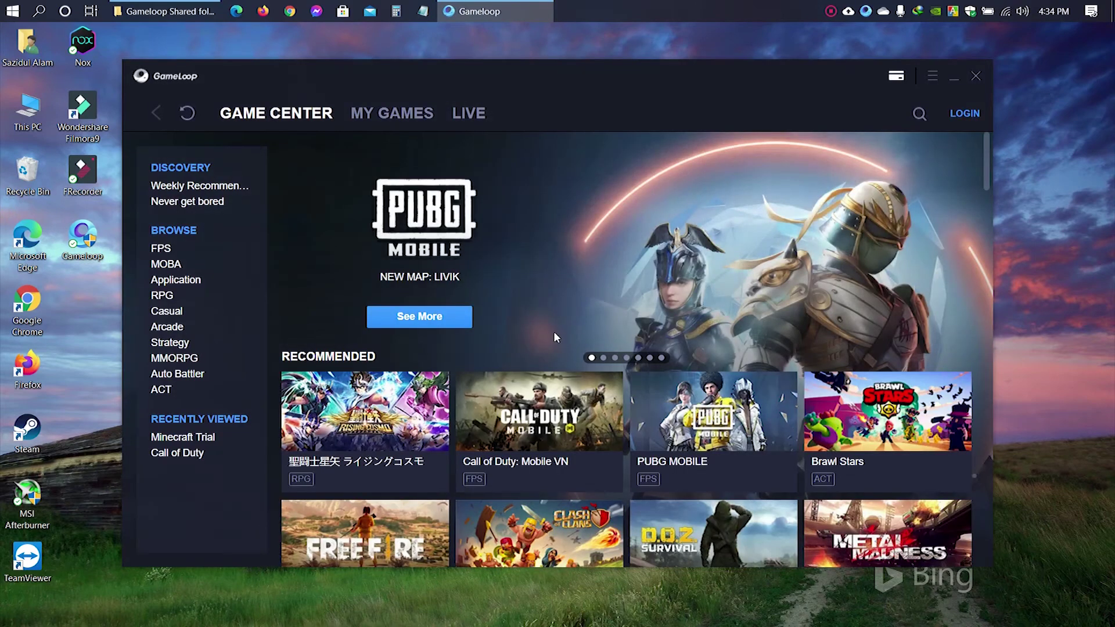
# Open GameLoop's Diagnosis option, and go up to the root folder / in the emulator's RAR file manager
pyautogui.click(933, 76)
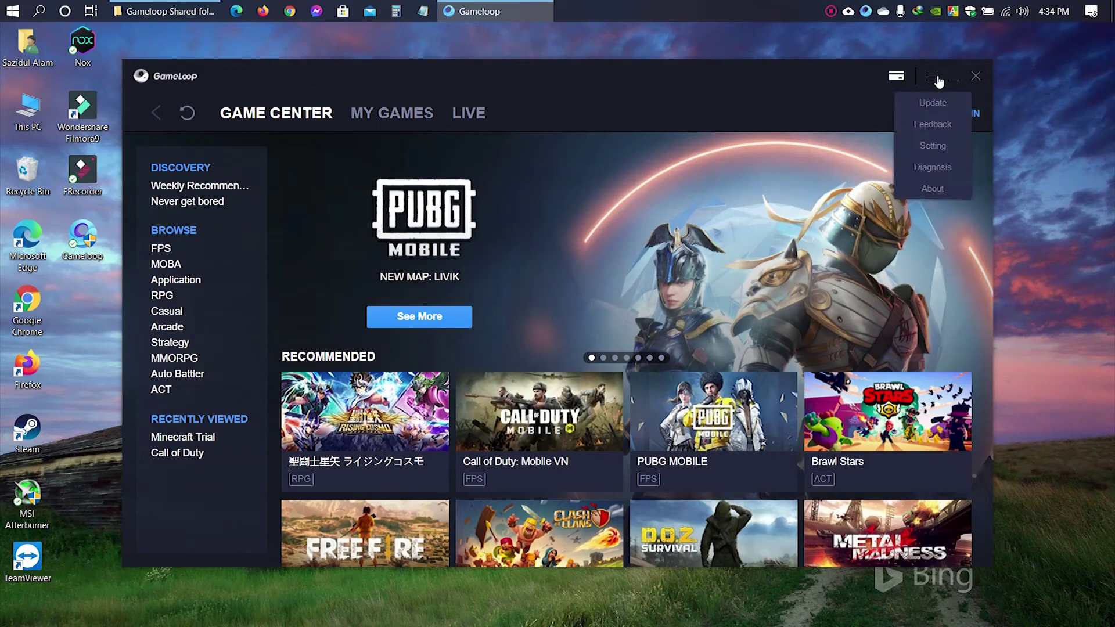
pyautogui.click(931, 167)
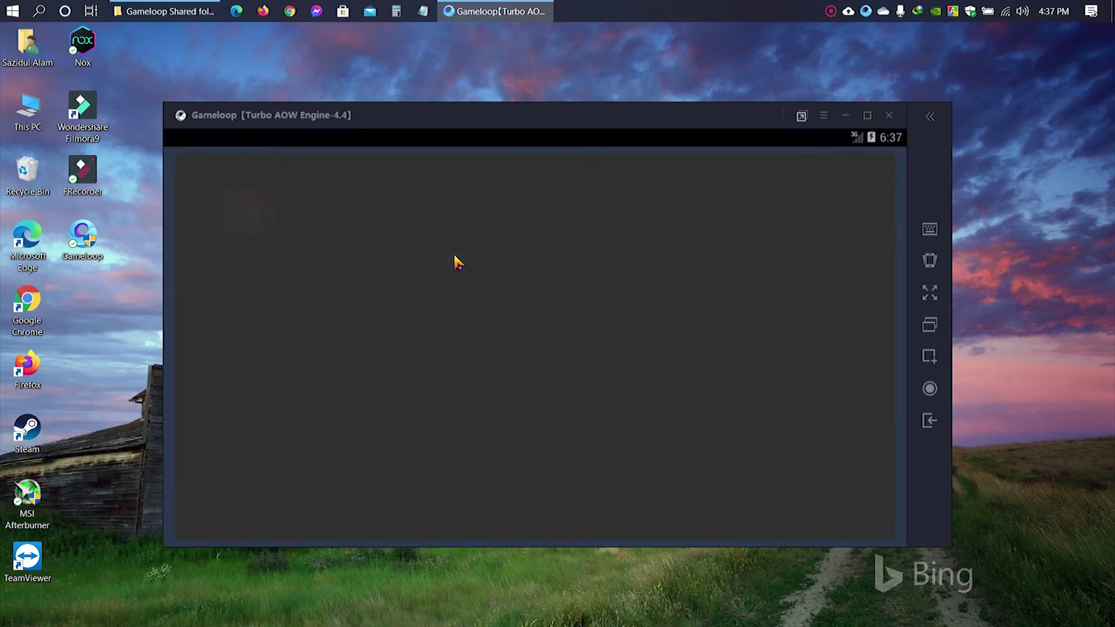
pyautogui.scroll(-3, 291, 412)
pyautogui.scroll(3, 291, 411)
pyautogui.click(184, 165)
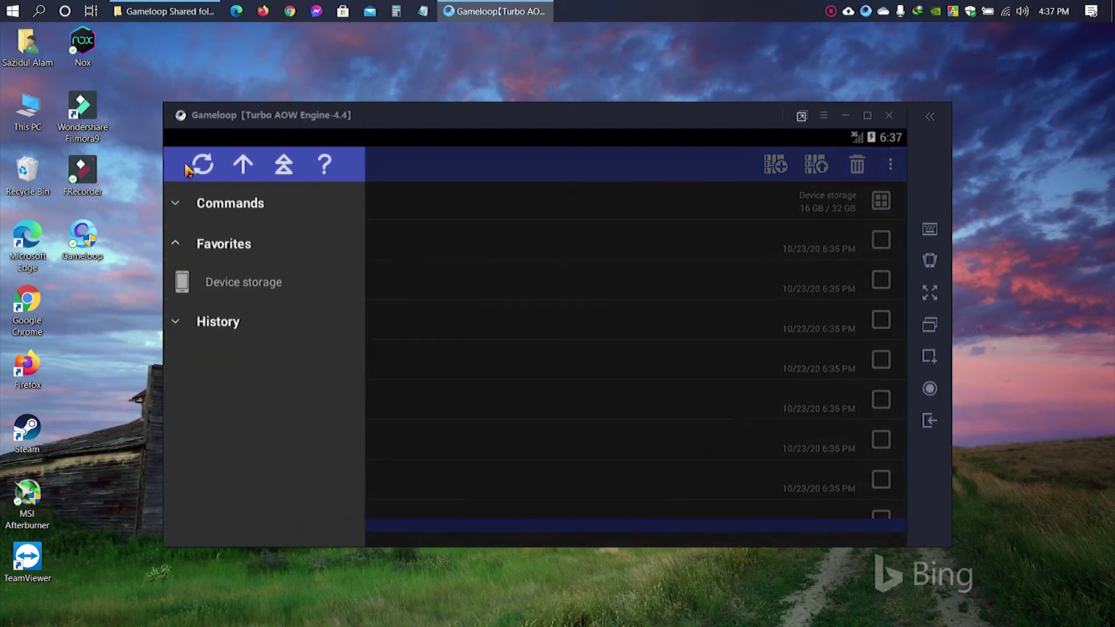
pyautogui.click(284, 167)
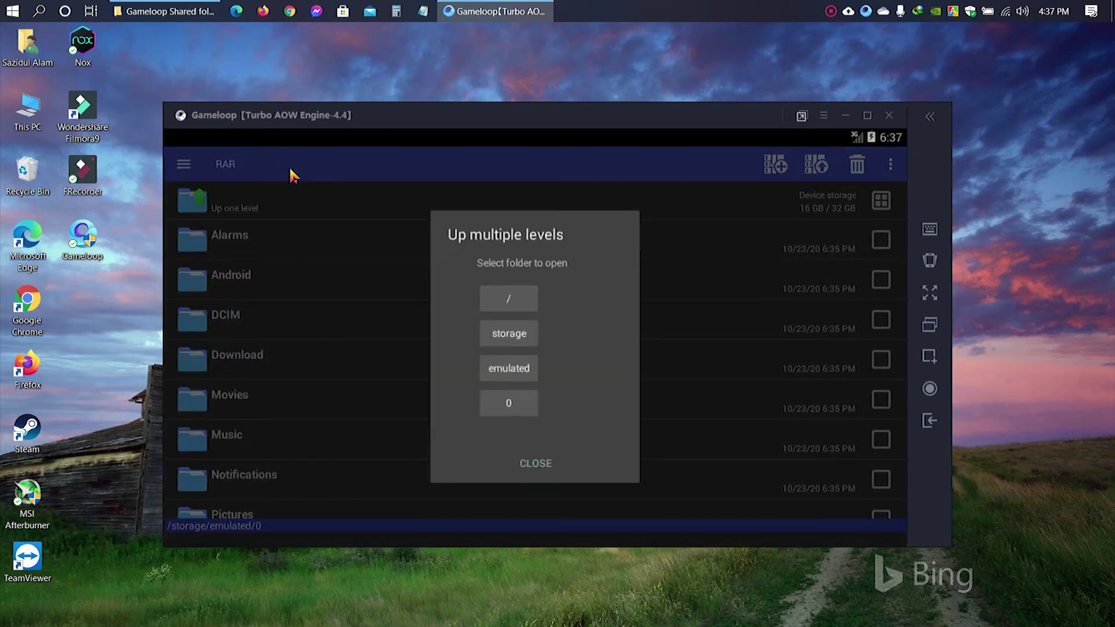
pyautogui.click(500, 302)
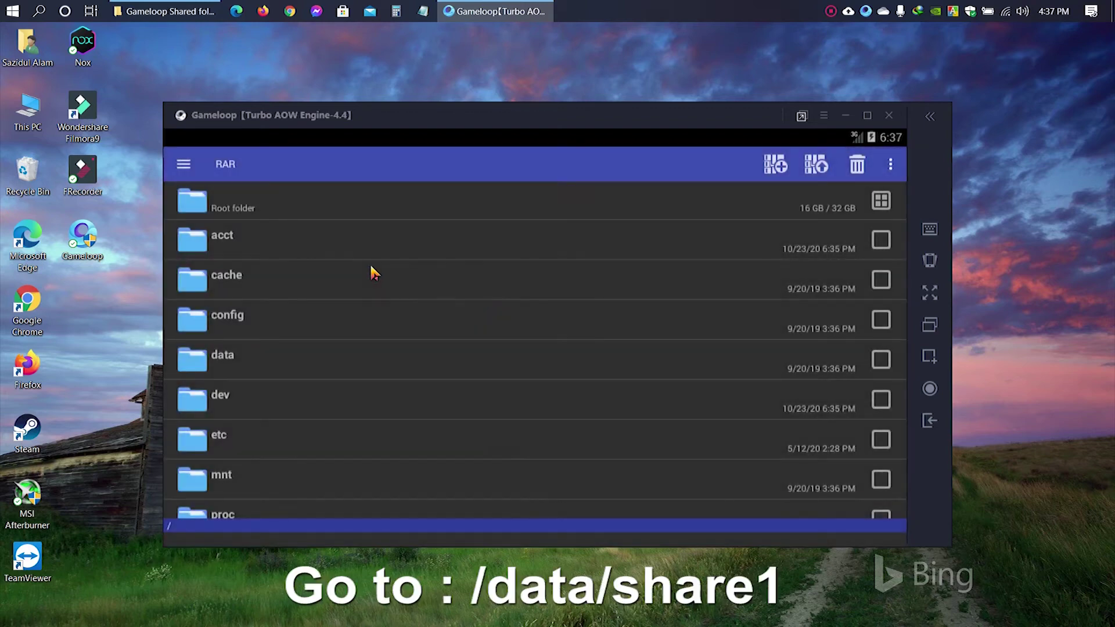
# Open the /data/share1 folder in the RAR file manager
pyautogui.scroll(-3, 337, 411)
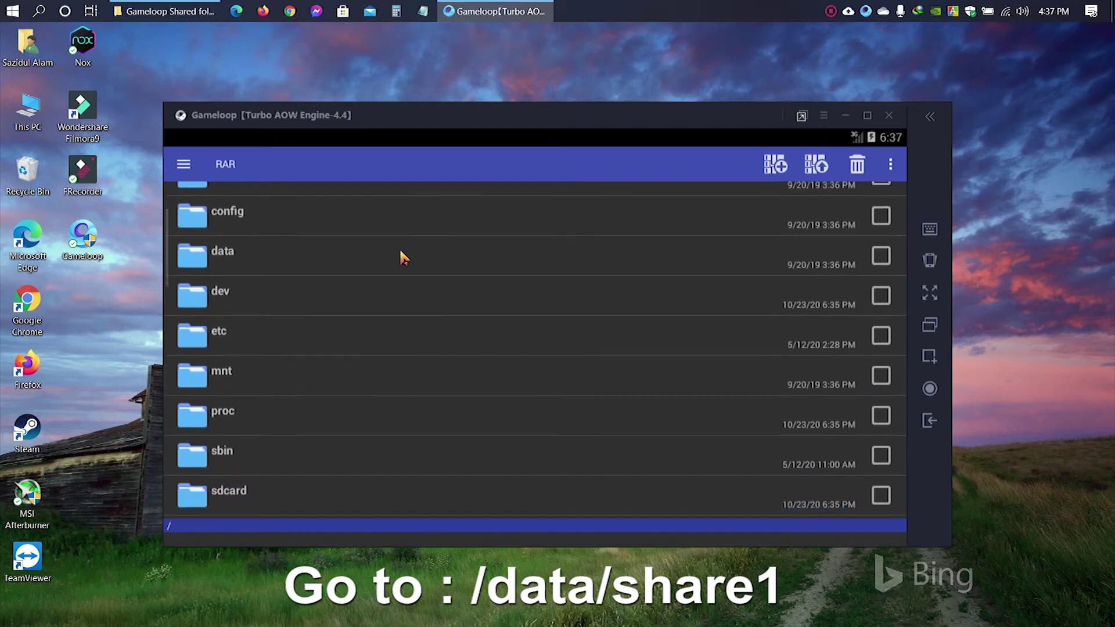
pyautogui.scroll(3, 422, 253)
pyautogui.click(241, 364)
pyautogui.scroll(-5, 348, 339)
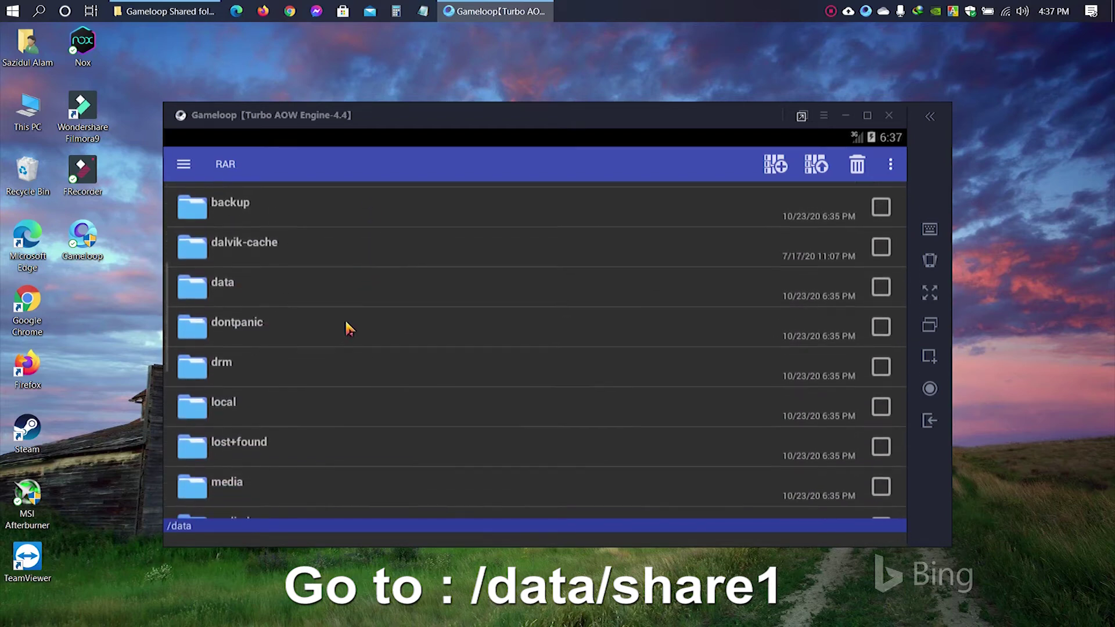
pyautogui.scroll(-5, 386, 326)
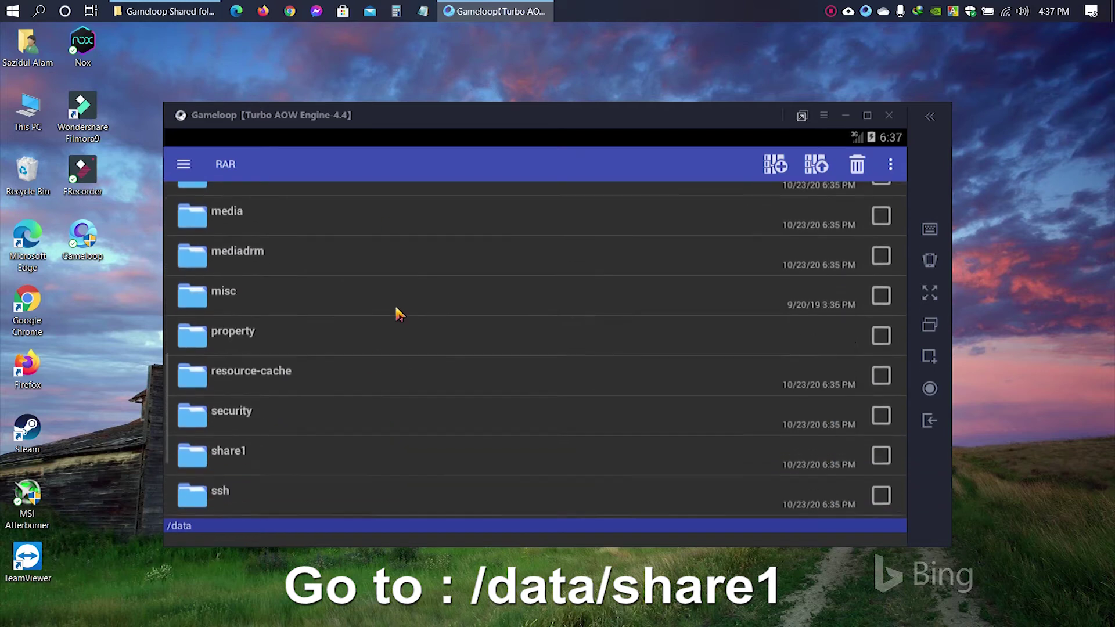
pyautogui.click(271, 392)
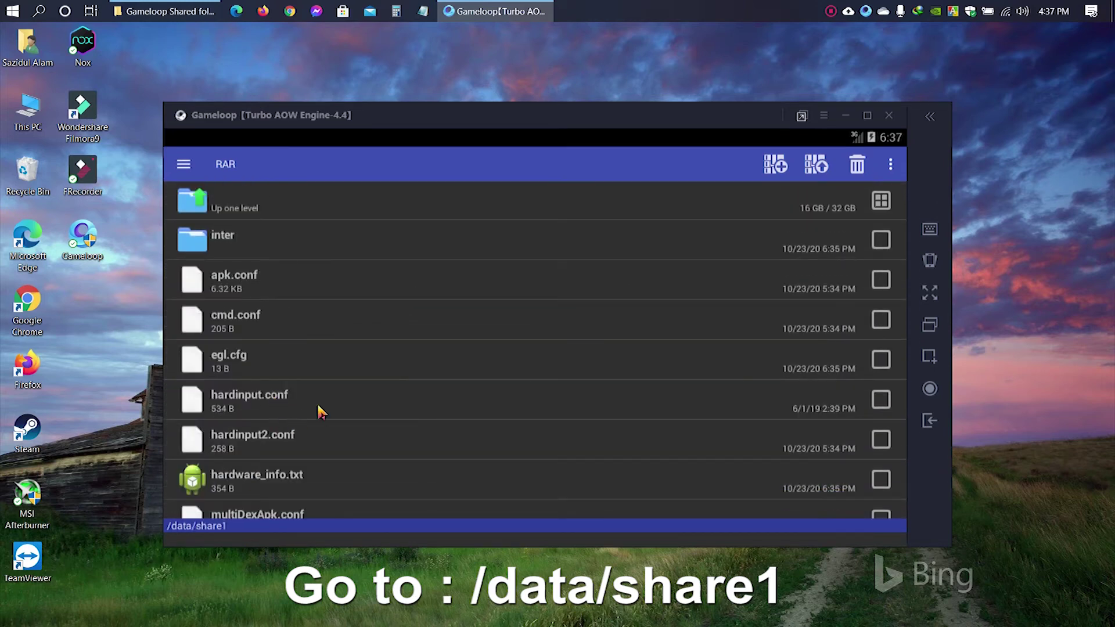
# Compare the contents of /data/share1 in GameLoop with Gameloop Shared folder on the D: drive in File Explorer
pyautogui.scroll(-2, 407, 348)
pyautogui.scroll(-3, 420, 343)
pyautogui.scroll(5, 459, 349)
pyautogui.scroll(-3, 514, 330)
pyautogui.scroll(4, 509, 433)
pyautogui.click(164, 11)
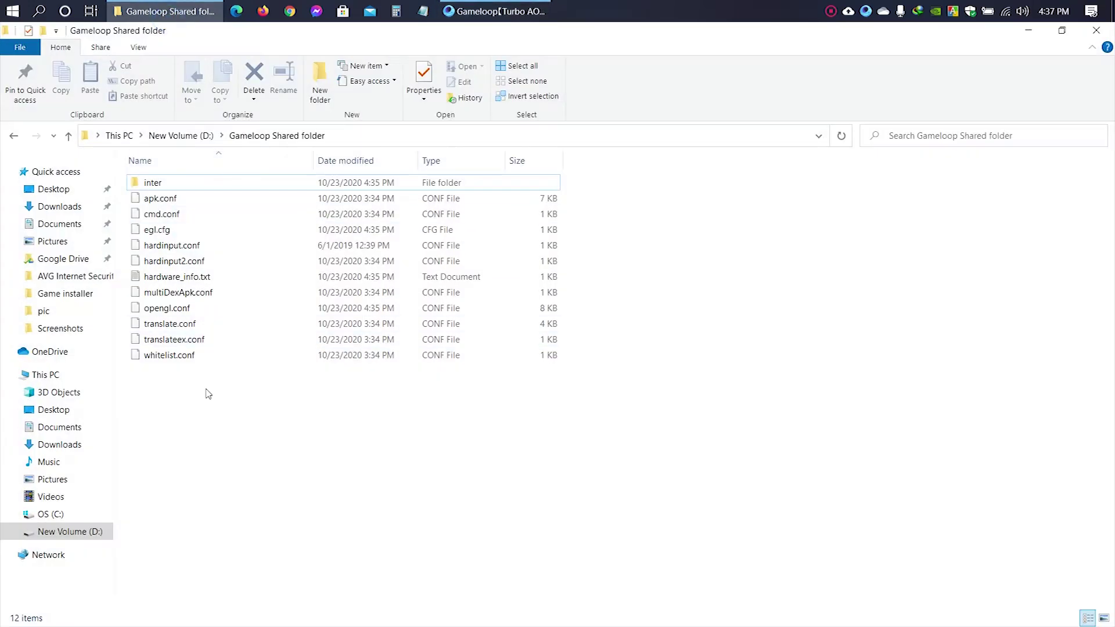
pyautogui.moveTo(227, 357); pyautogui.dragTo(290, 155)
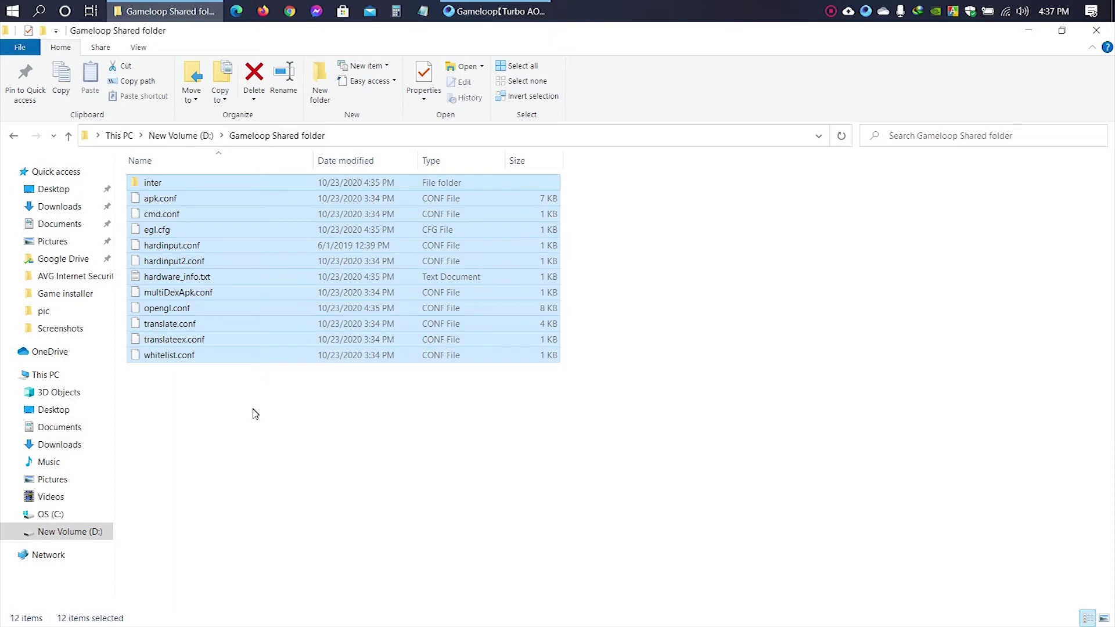
pyautogui.click(252, 411)
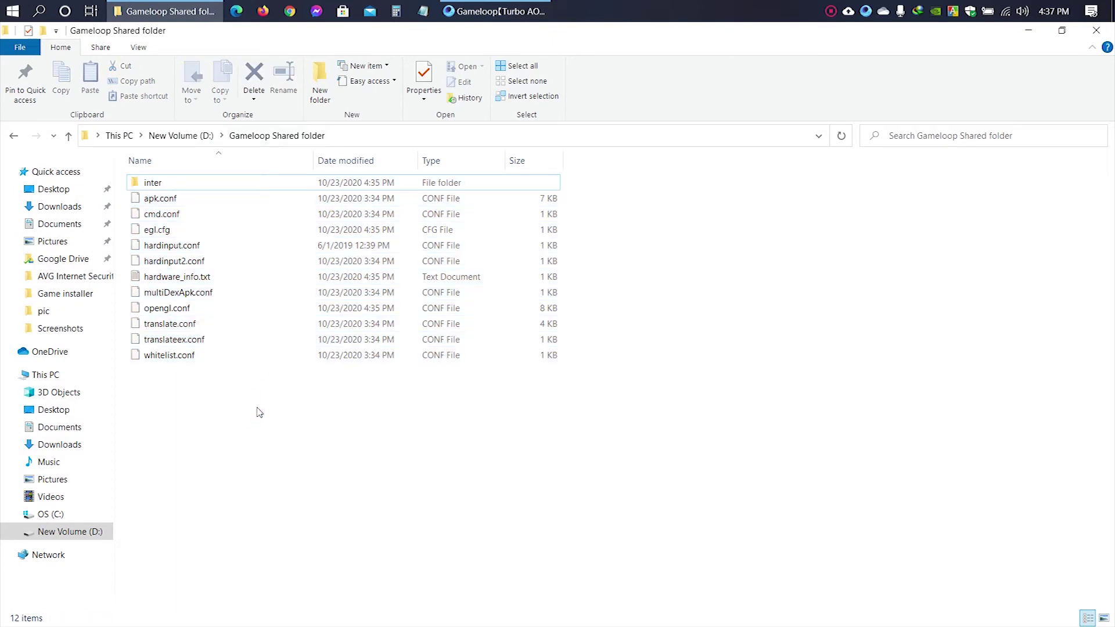
pyautogui.click(498, 11)
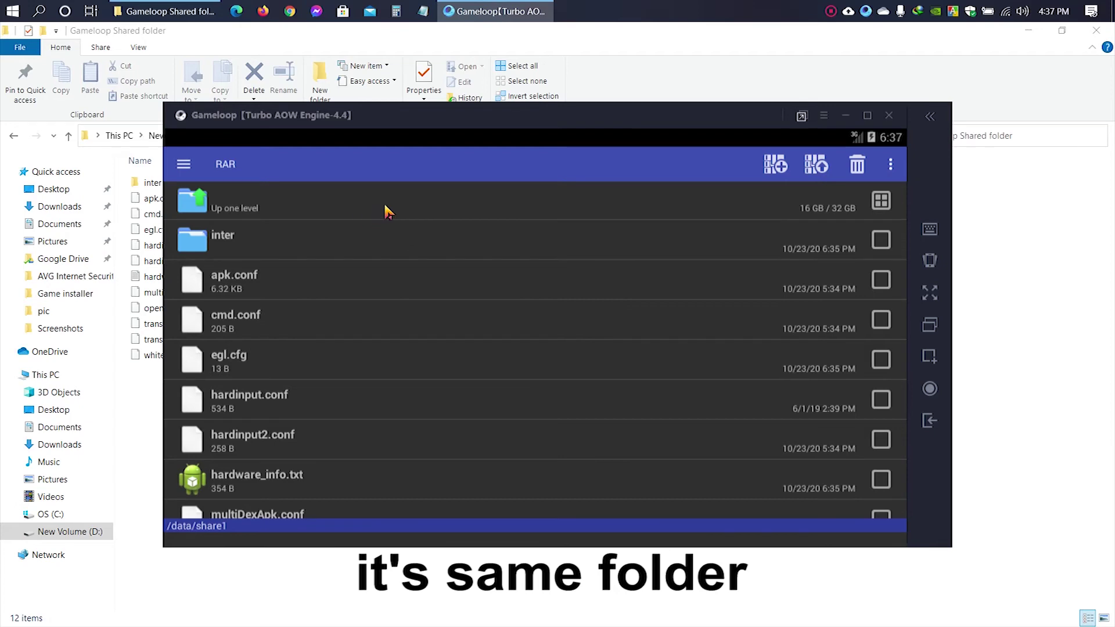
pyautogui.moveTo(549, 114); pyautogui.dragTo(650, 73)
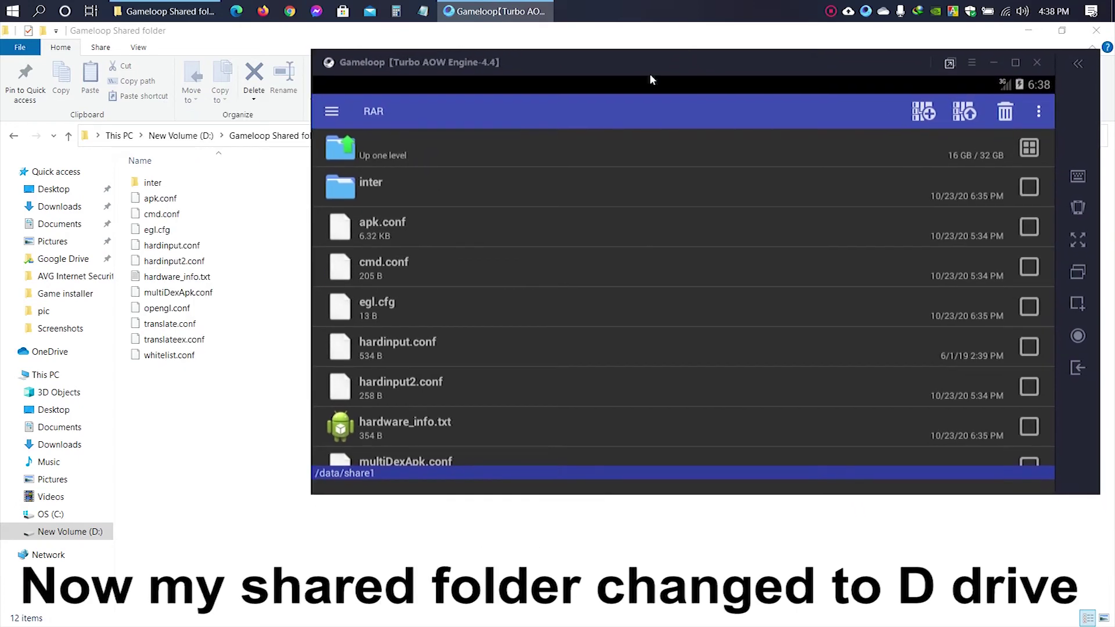
pyautogui.click(201, 508)
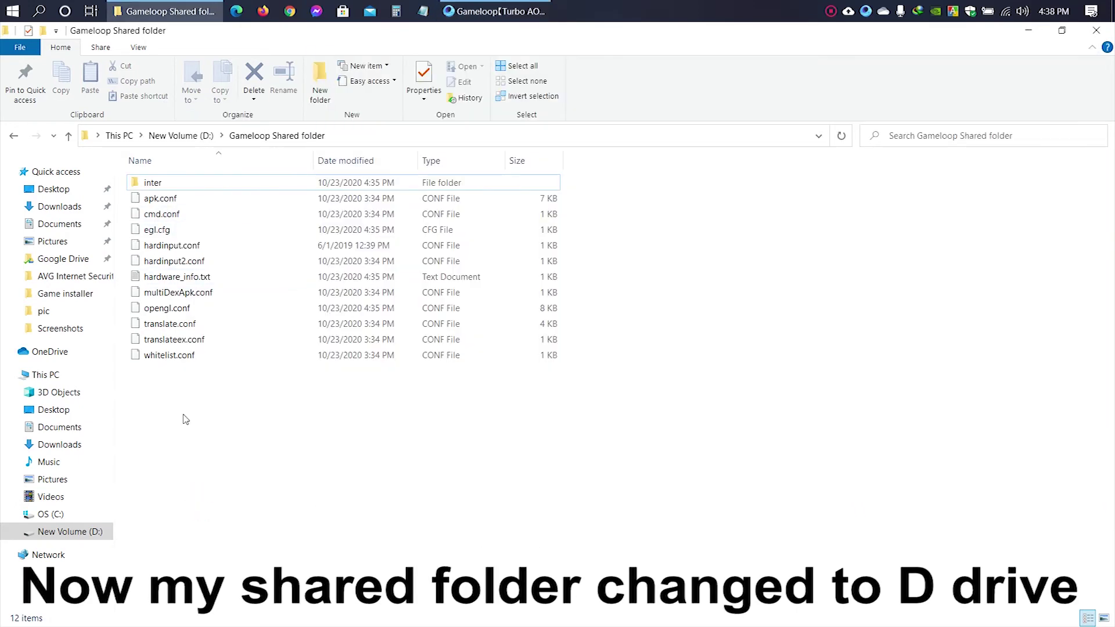
# Copy pubg-mobile-new-era_1.0.0.apk from the Downloads folder
pyautogui.click(52, 208)
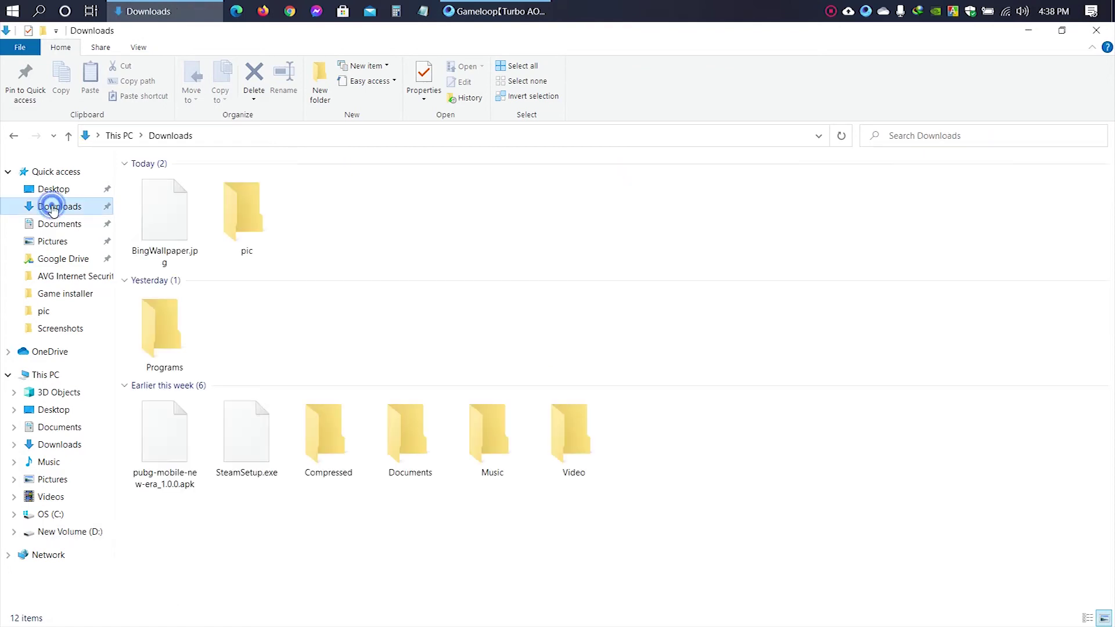
pyautogui.click(158, 436)
pyautogui.rightClick(155, 437)
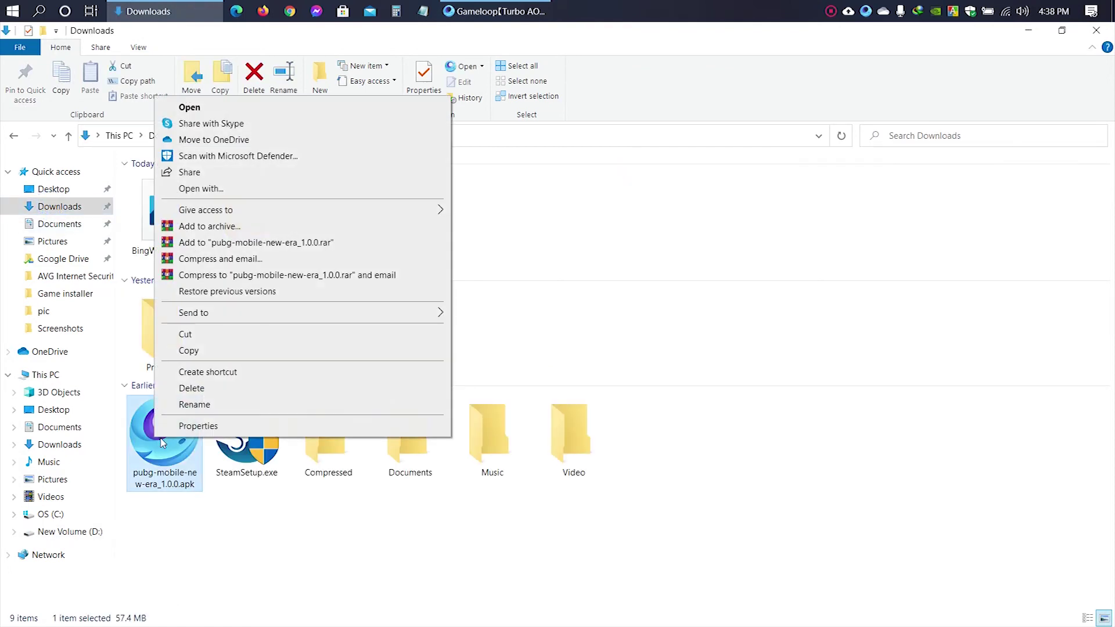
pyautogui.click(211, 351)
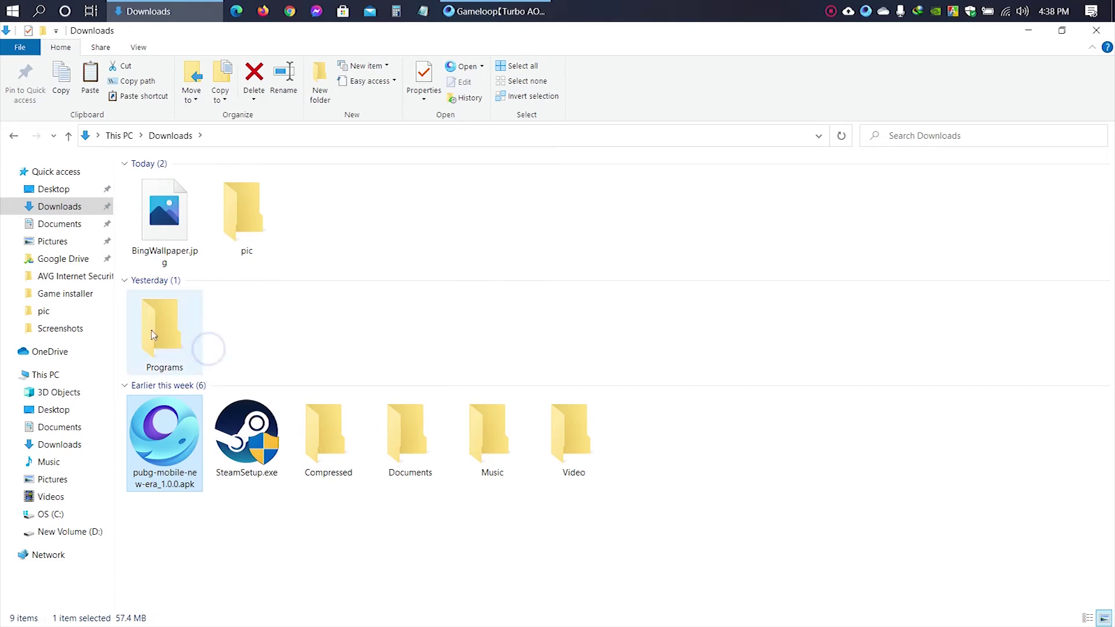
# Return to Gameloop Shared folder, create a new folder in it named "pubg apk" and open it
pyautogui.click(15, 136)
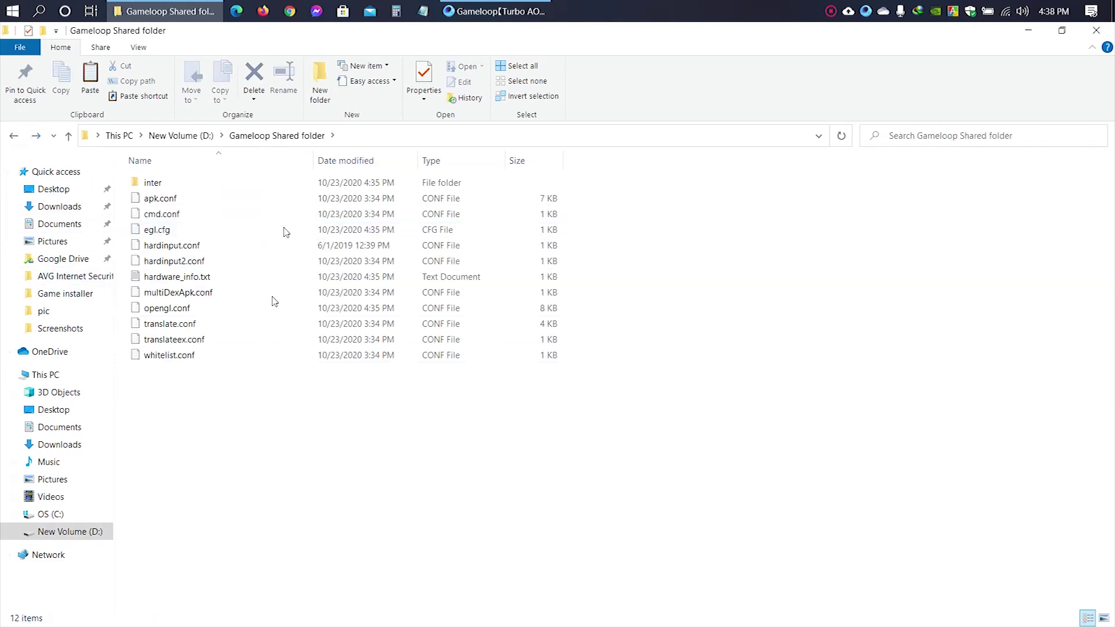
pyautogui.click(320, 81)
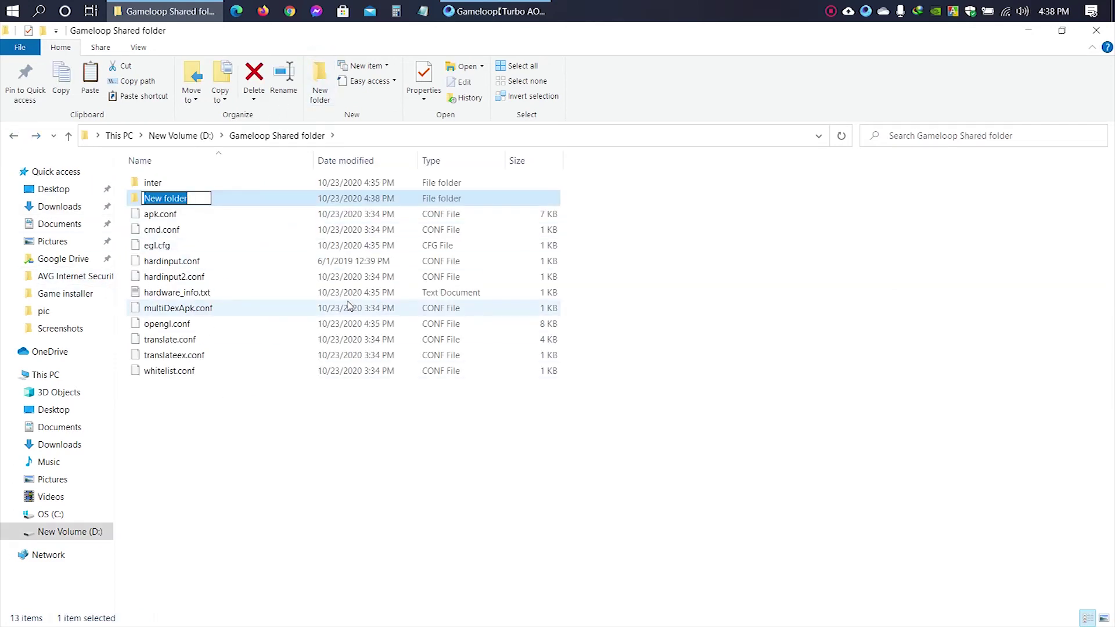
pyautogui.write('pubg a')
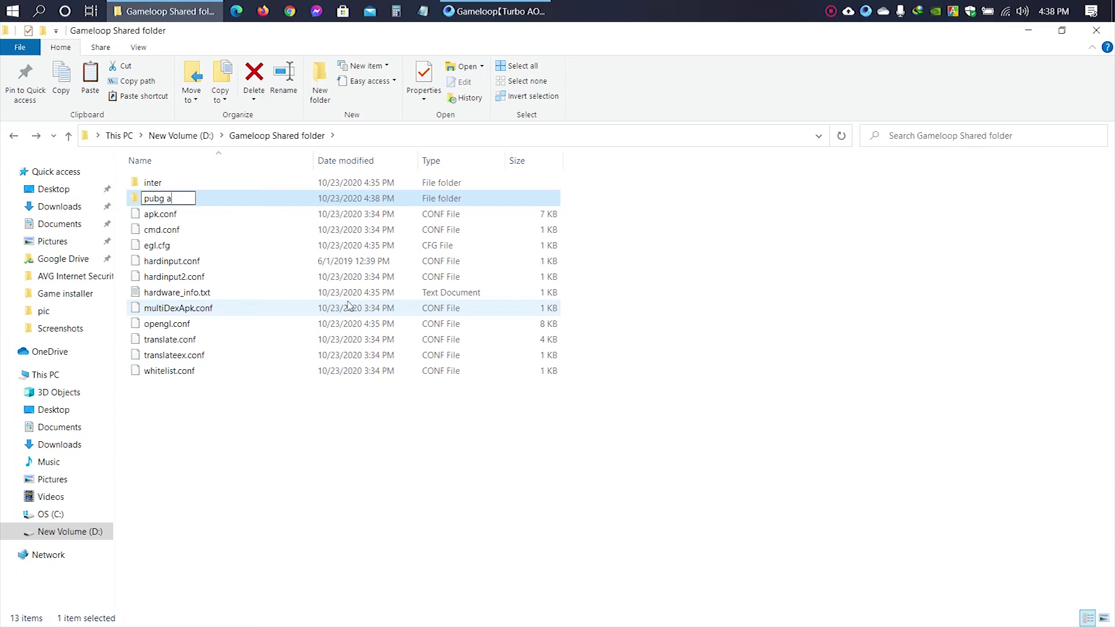
pyautogui.write('pik')
pyautogui.press('BackSpace')
pyautogui.press('BackSpace')
pyautogui.write('k')
pyautogui.press('Return')
pyautogui.press('Return')
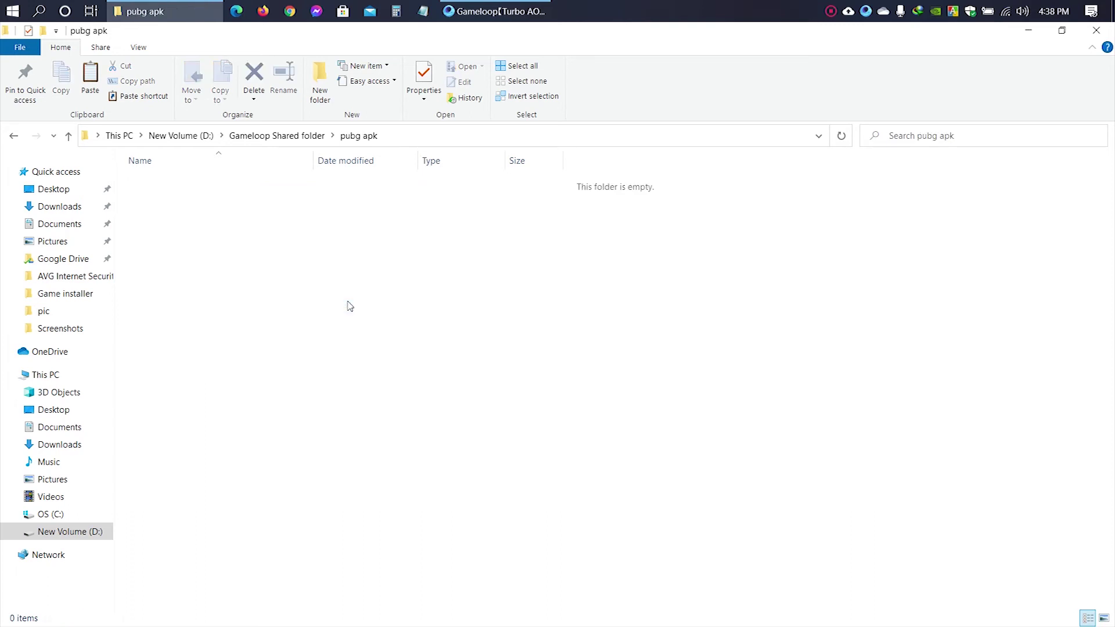
# Paste the copied APK file into the "pubg apk" folder
pyautogui.rightClick(346, 304)
pyautogui.click(385, 406)
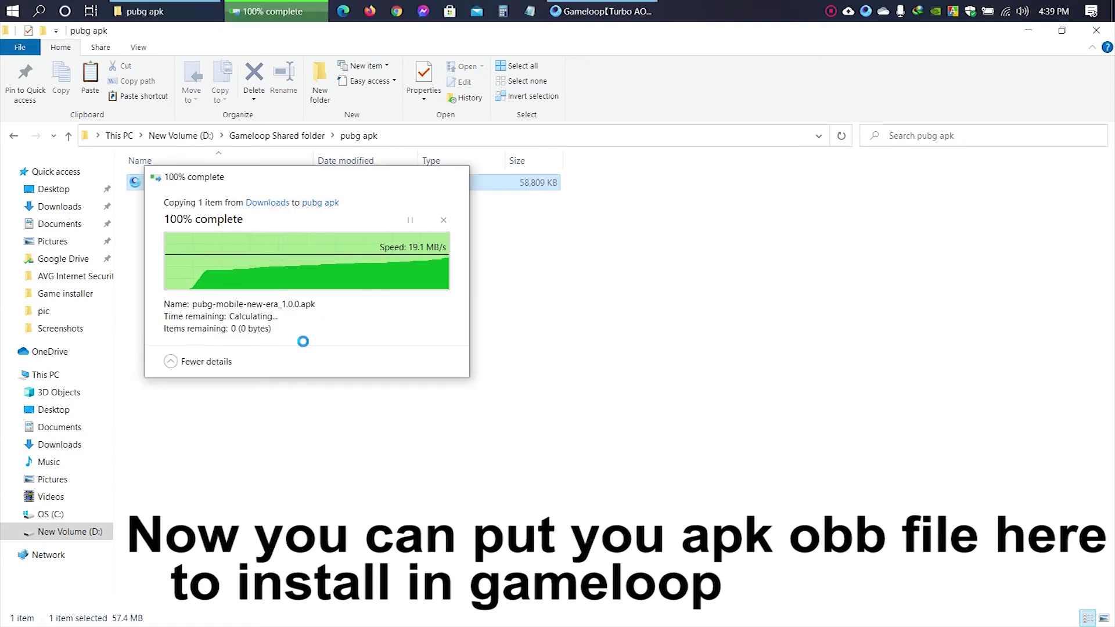
pyautogui.click(304, 341)
# Switch to GameLoop, reopen /data/share1 to refresh its listing, and open the "pubg apk" folder
pyautogui.click(505, 11)
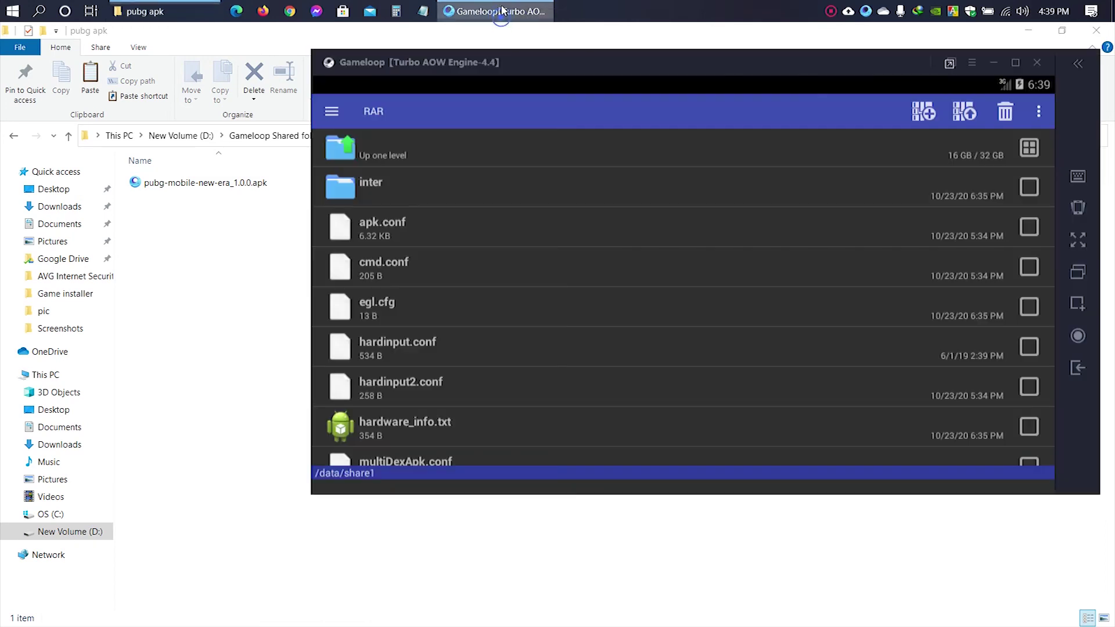
pyautogui.click(421, 146)
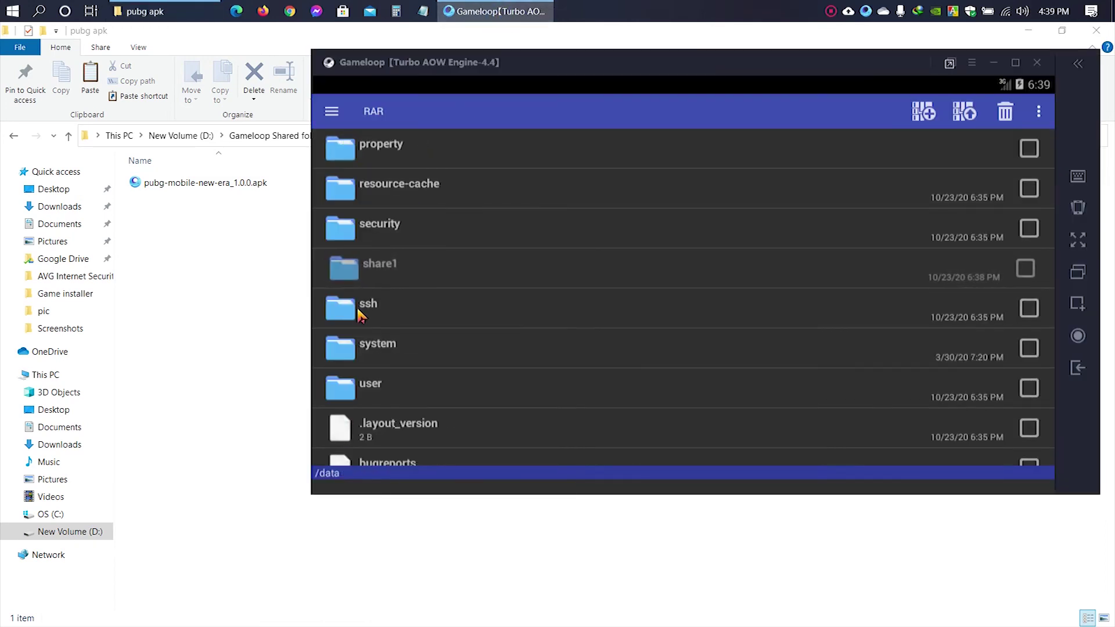
pyautogui.click(426, 267)
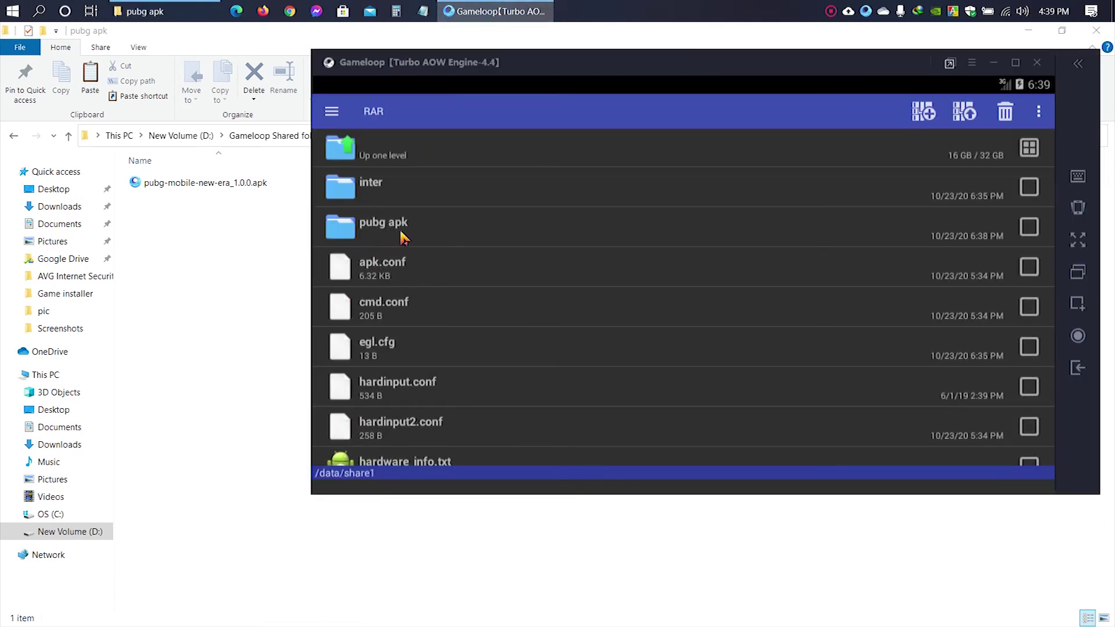
pyautogui.click(414, 235)
# Open the PUBG MOBILE APK file from the shared folder and start its installation in GameLoop
pyautogui.click(378, 199)
pyautogui.scroll(-3, 760, 298)
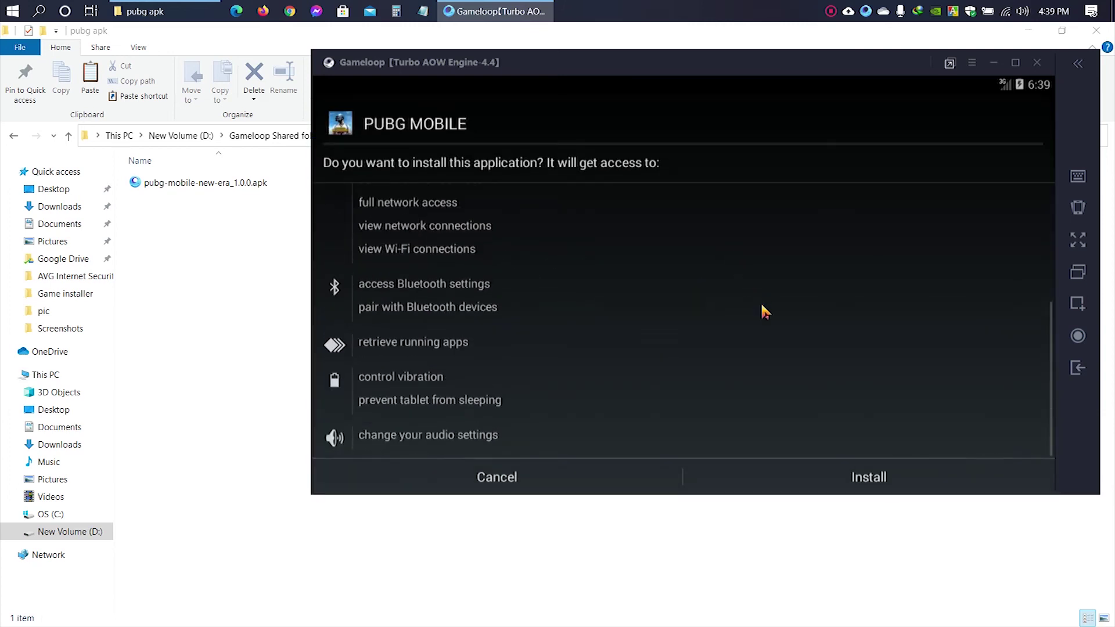
pyautogui.click(869, 477)
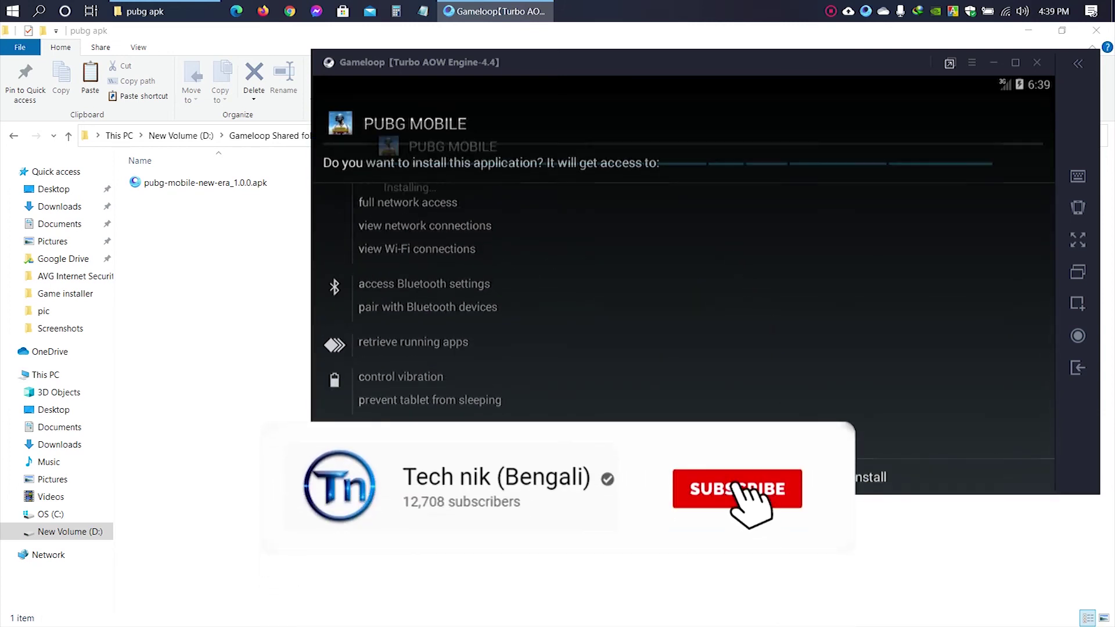